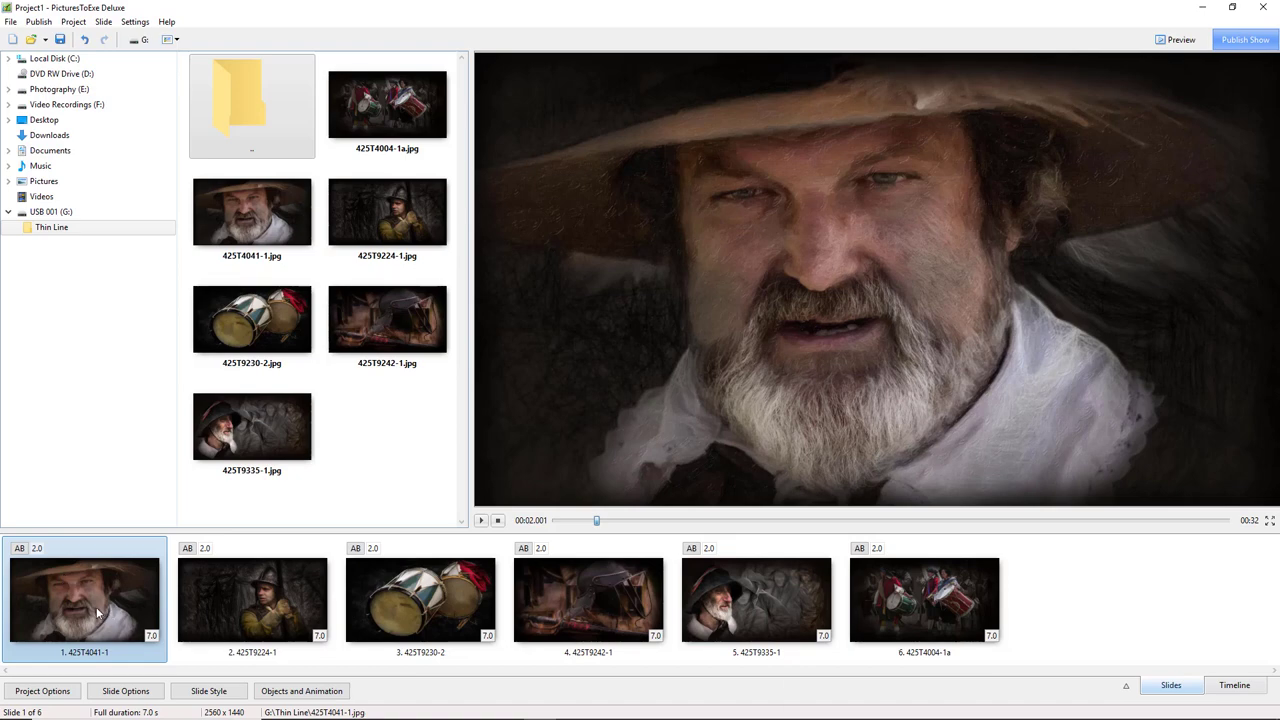
Step: Open slide 1's objects and animation editor and switch on the image's border
left_click(301, 691)
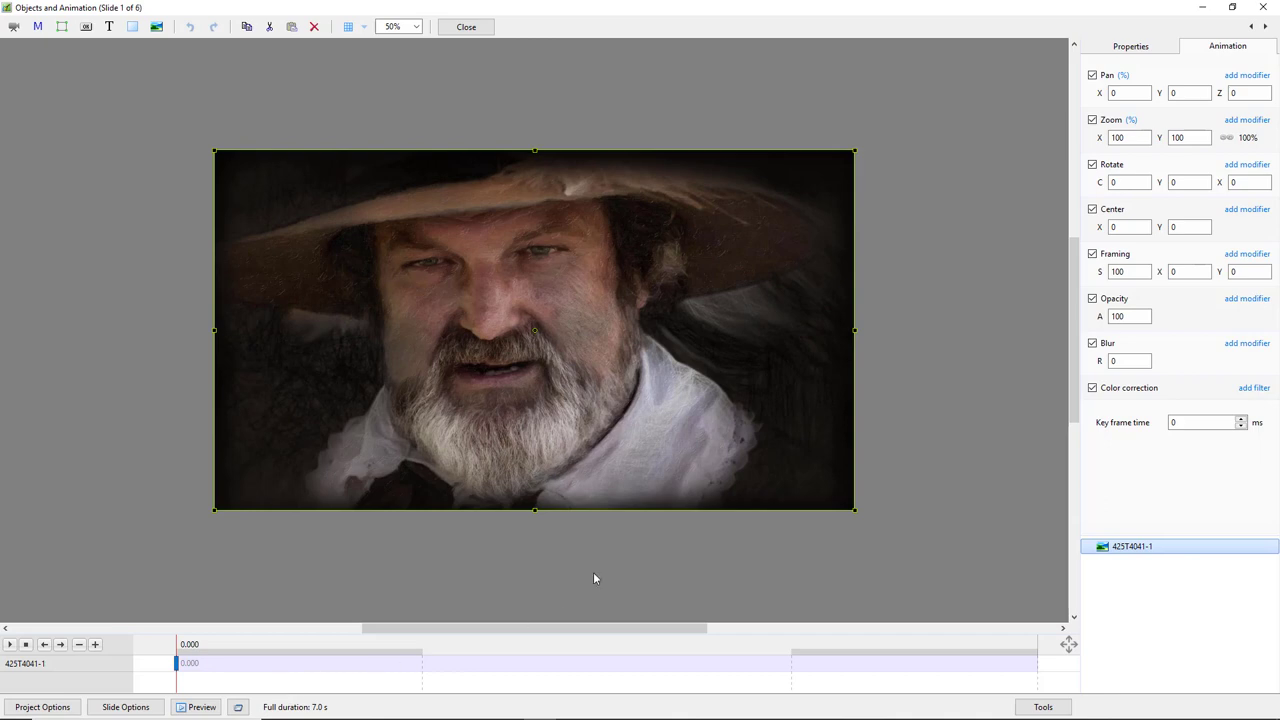
left_click(1122, 50)
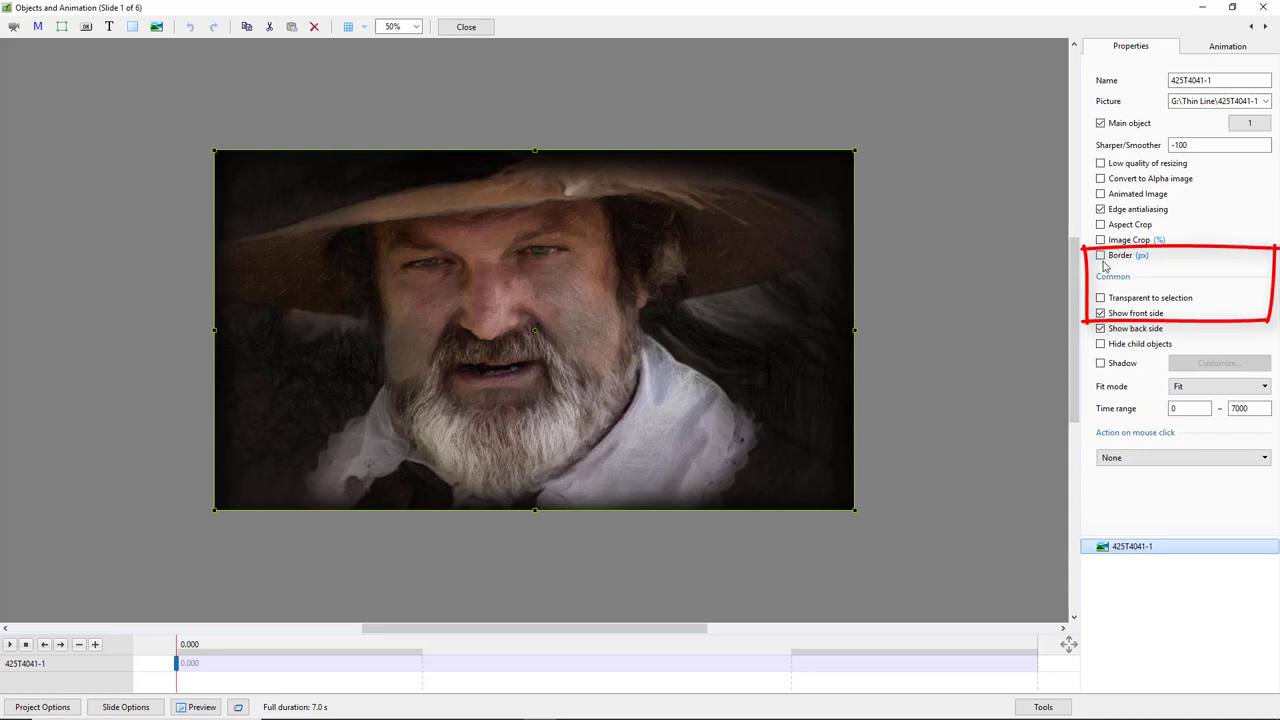
left_click(1101, 256)
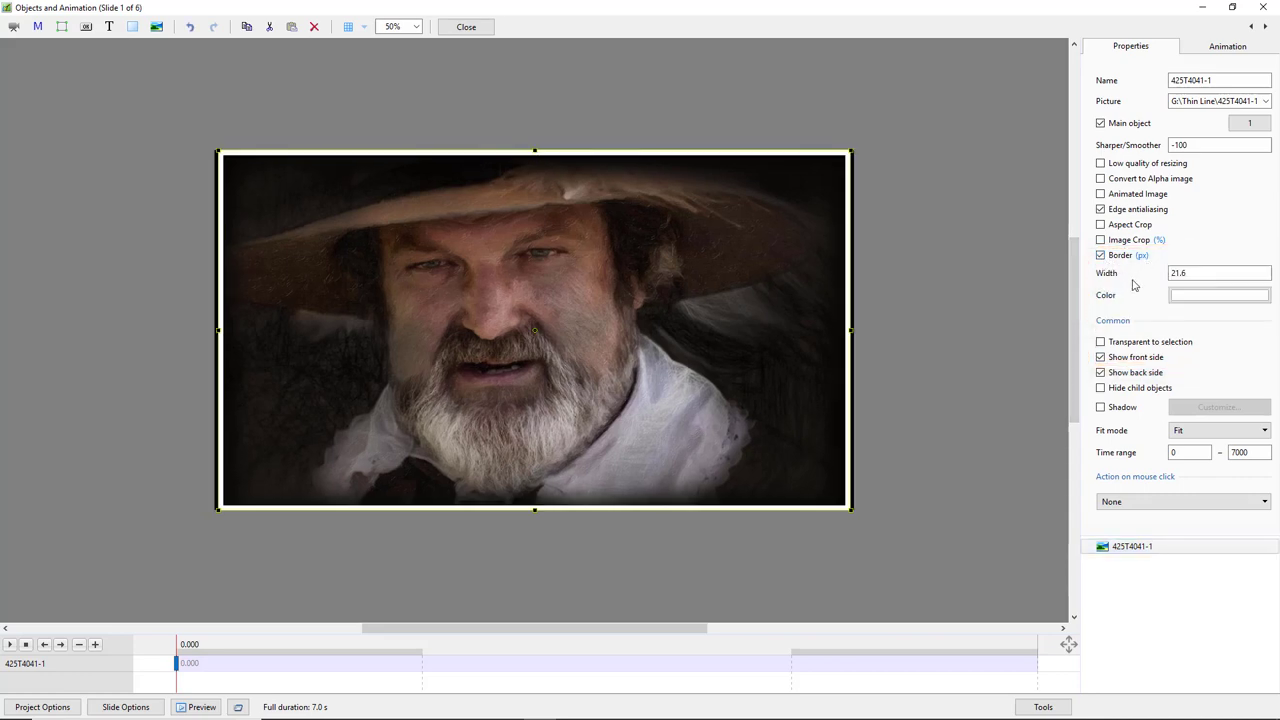
Step: Set the border width to 2 px after trying 30 and 1, then deselect to judge it
left_click(1186, 274)
left_click_drag(1188, 274, 1168, 273)
type("30")
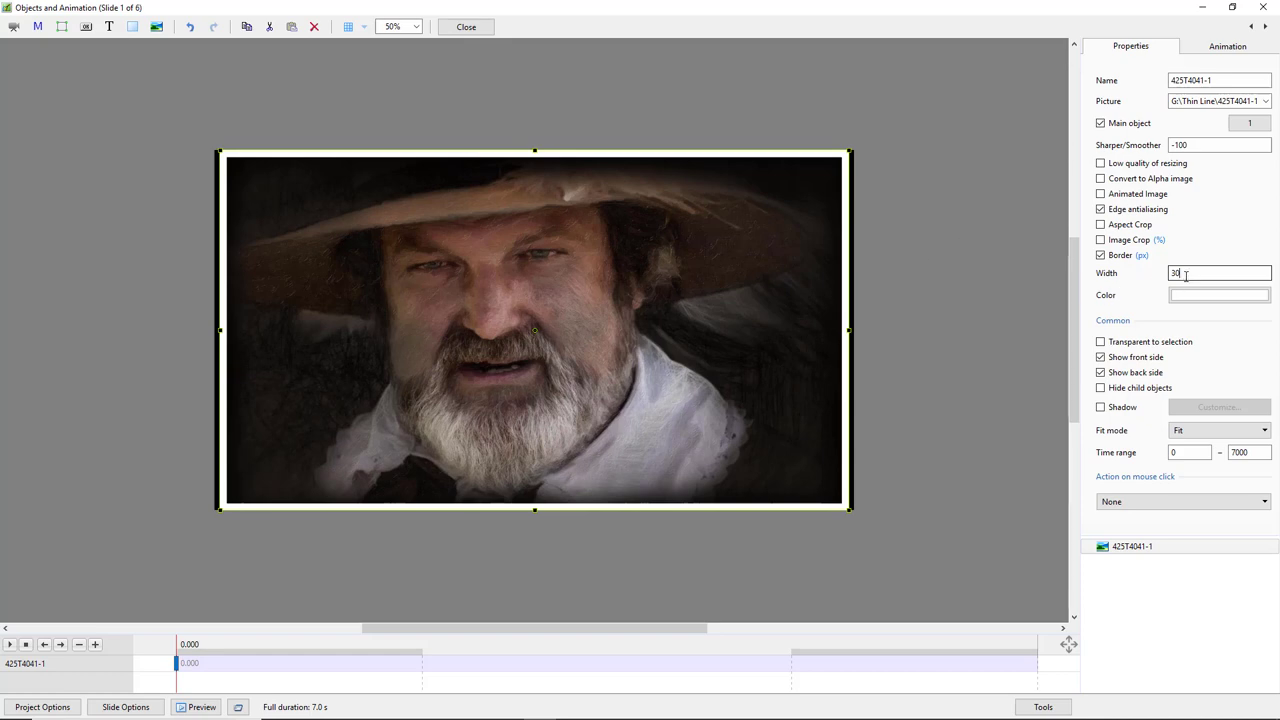
left_click_drag(1185, 274, 1118, 277)
type("1")
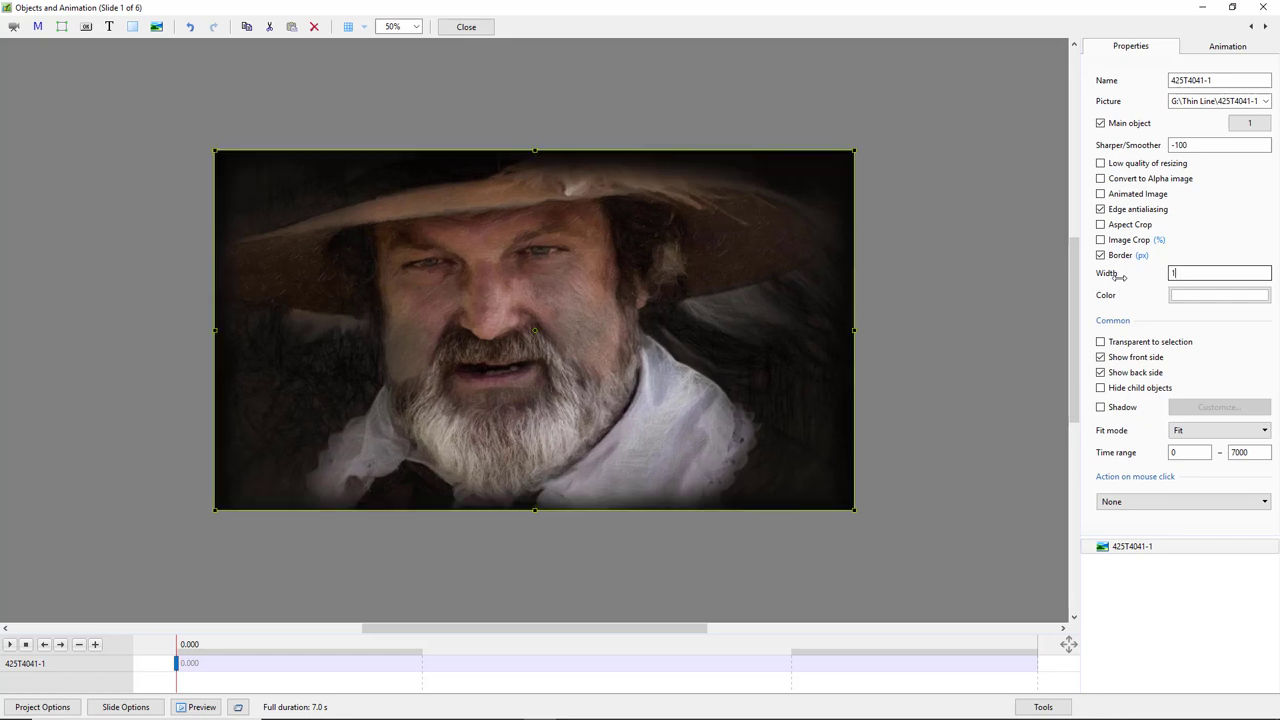
key("BackSpace")
type("2")
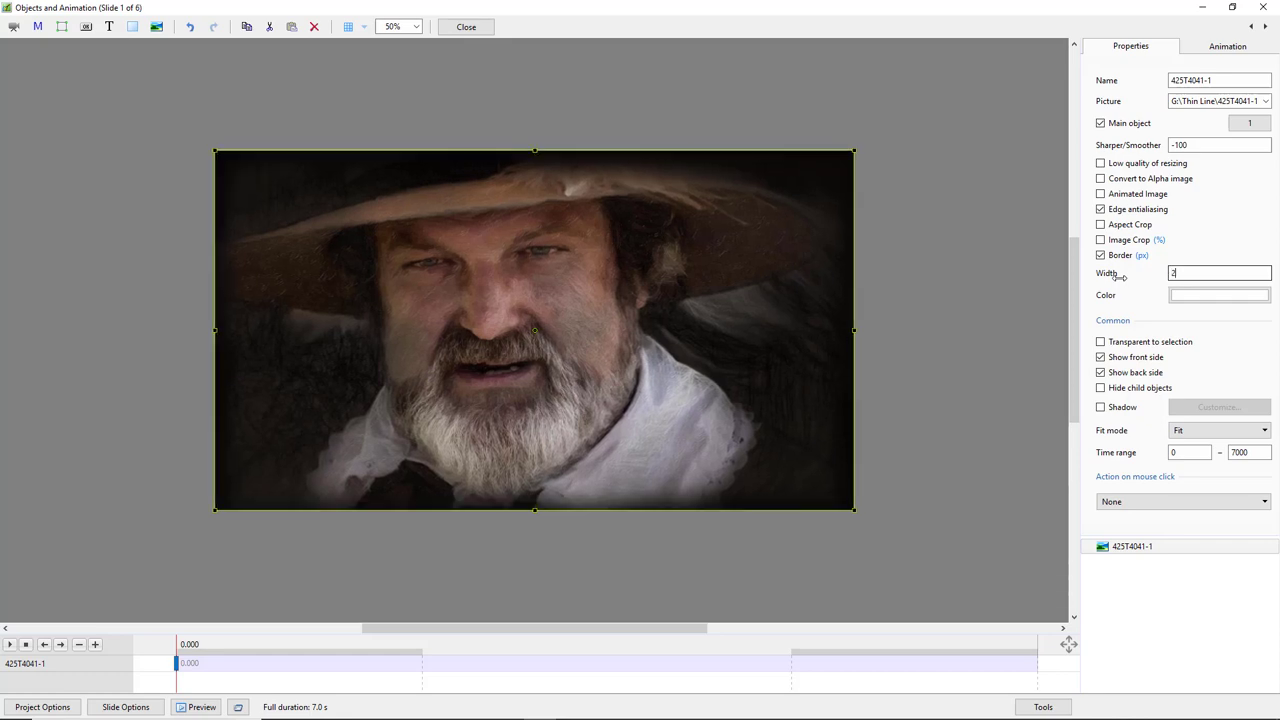
left_click(959, 381)
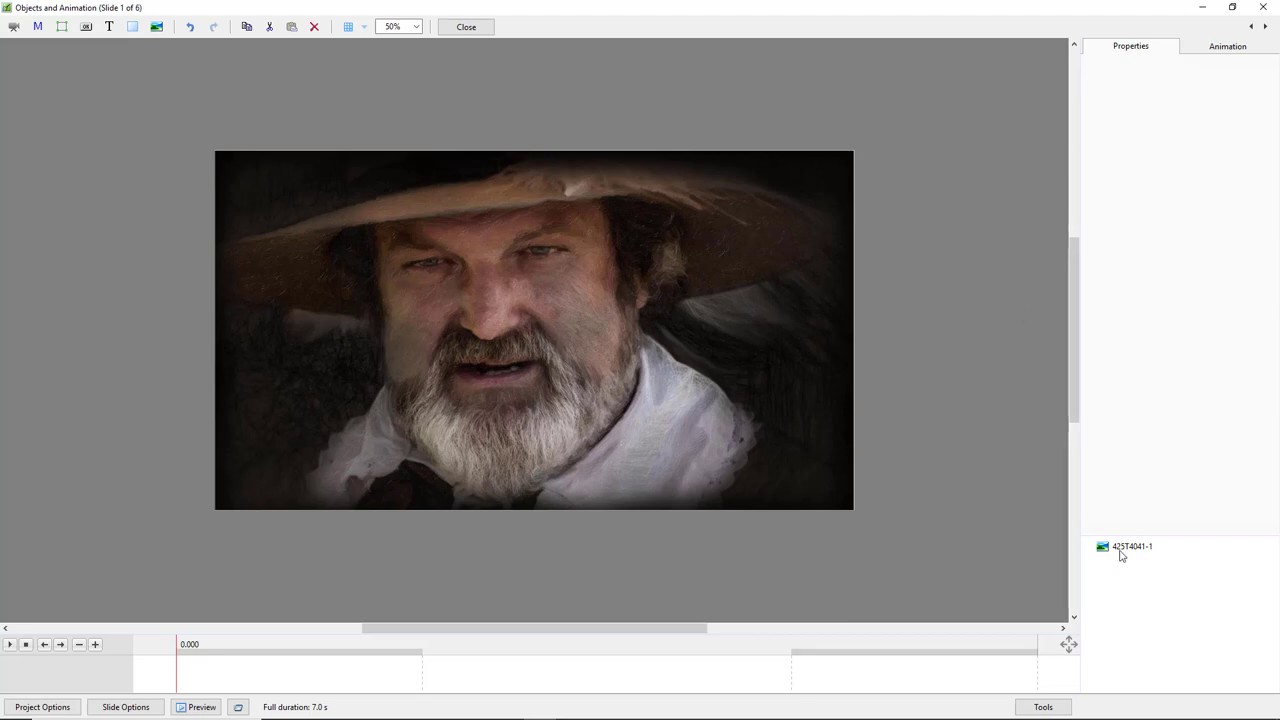
Step: Select the 425T4041-1 image object in the object list
left_click(1120, 550)
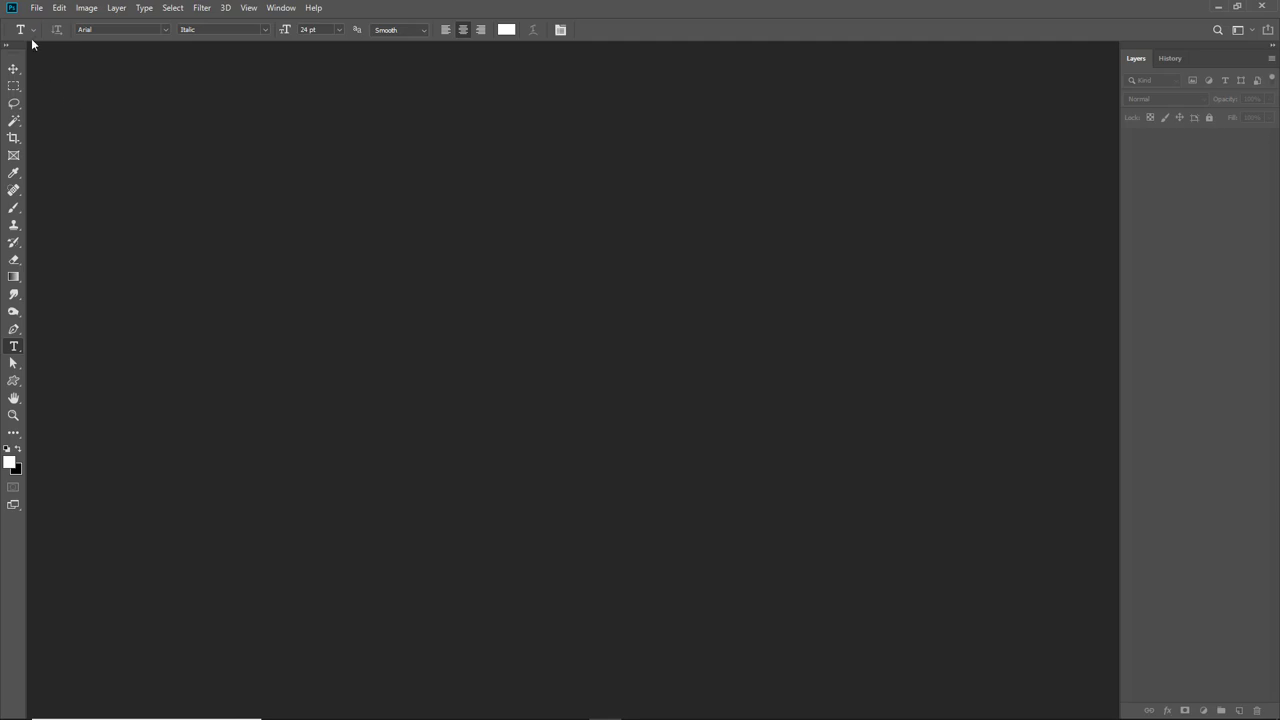
Step: Create a new 1920 × 1080 px, 72 ppi Photoshop document with black background contents
left_click(36, 8)
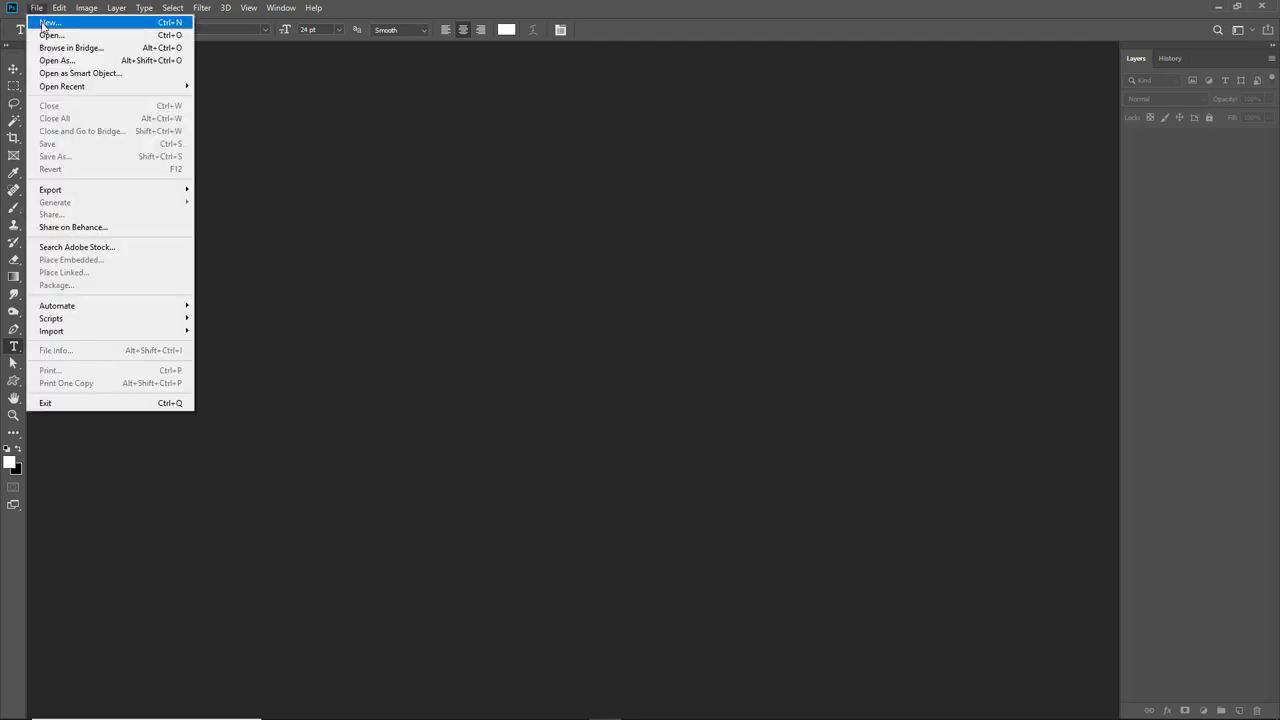
left_click(48, 23)
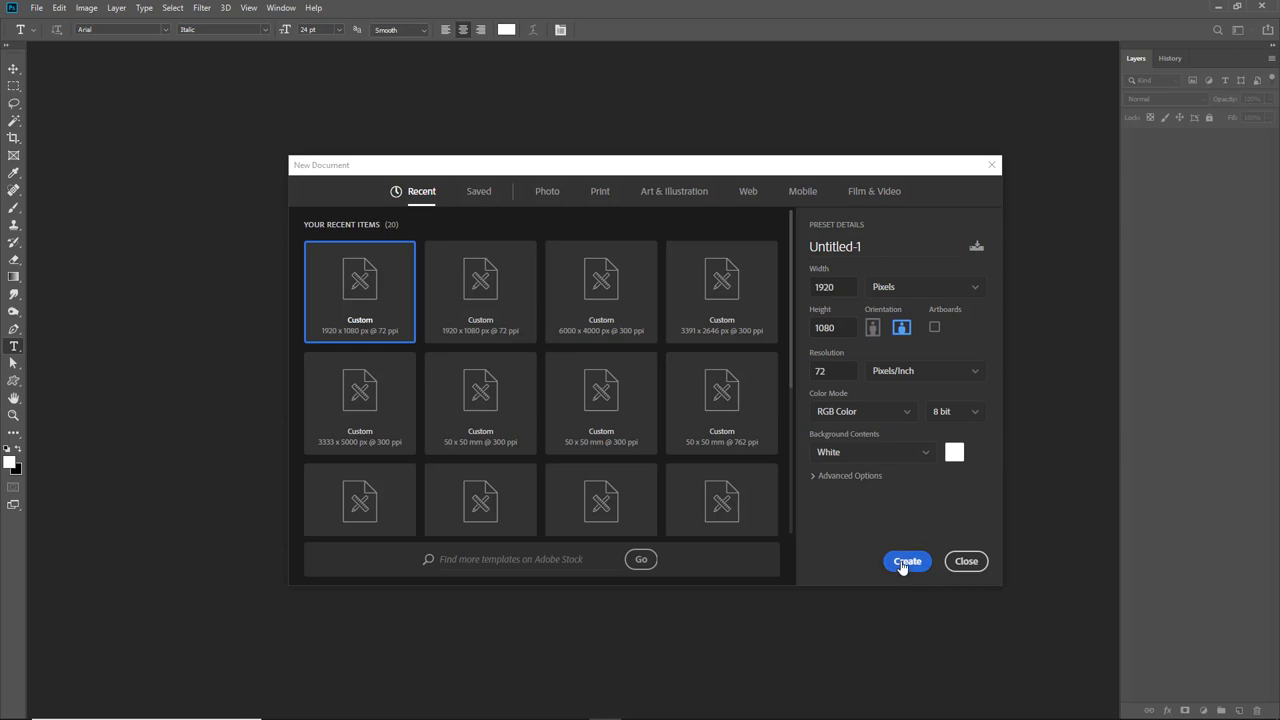
left_click(924, 455)
left_click(887, 499)
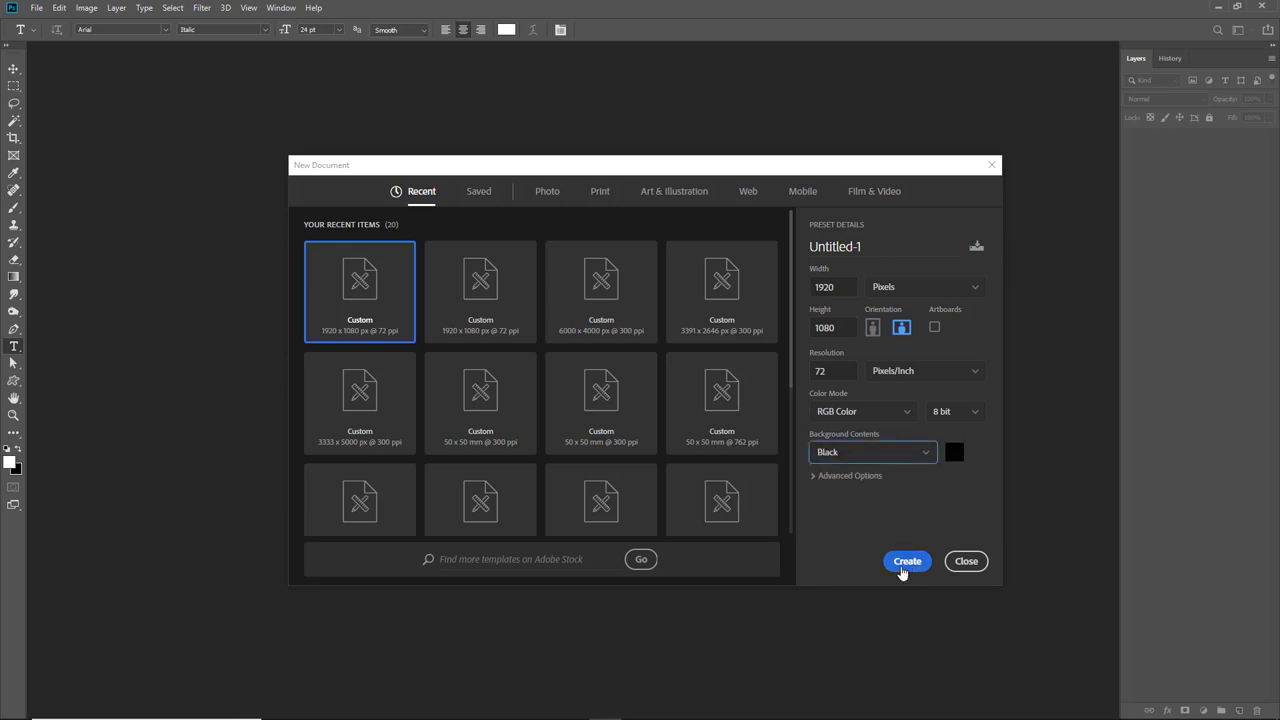
left_click(905, 563)
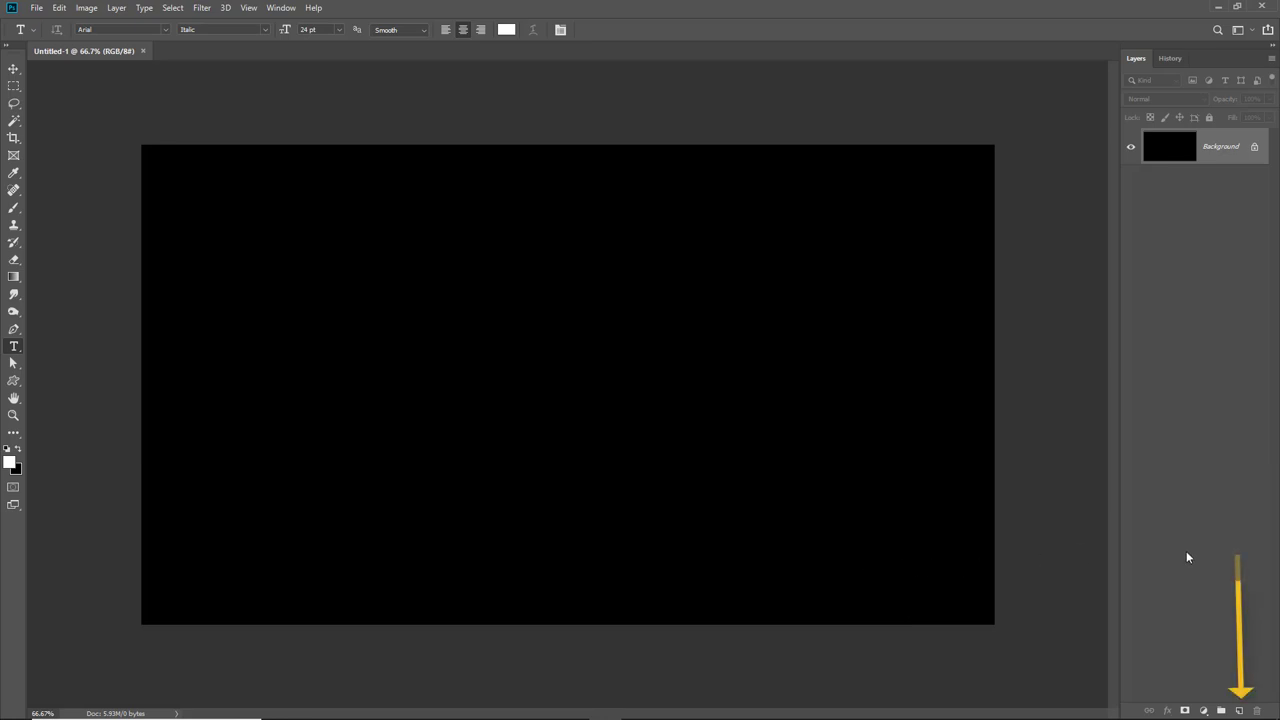
Step: On a new Layer 1, stroke the full-canvas selection with a 5 px white inside border
left_click(1239, 710)
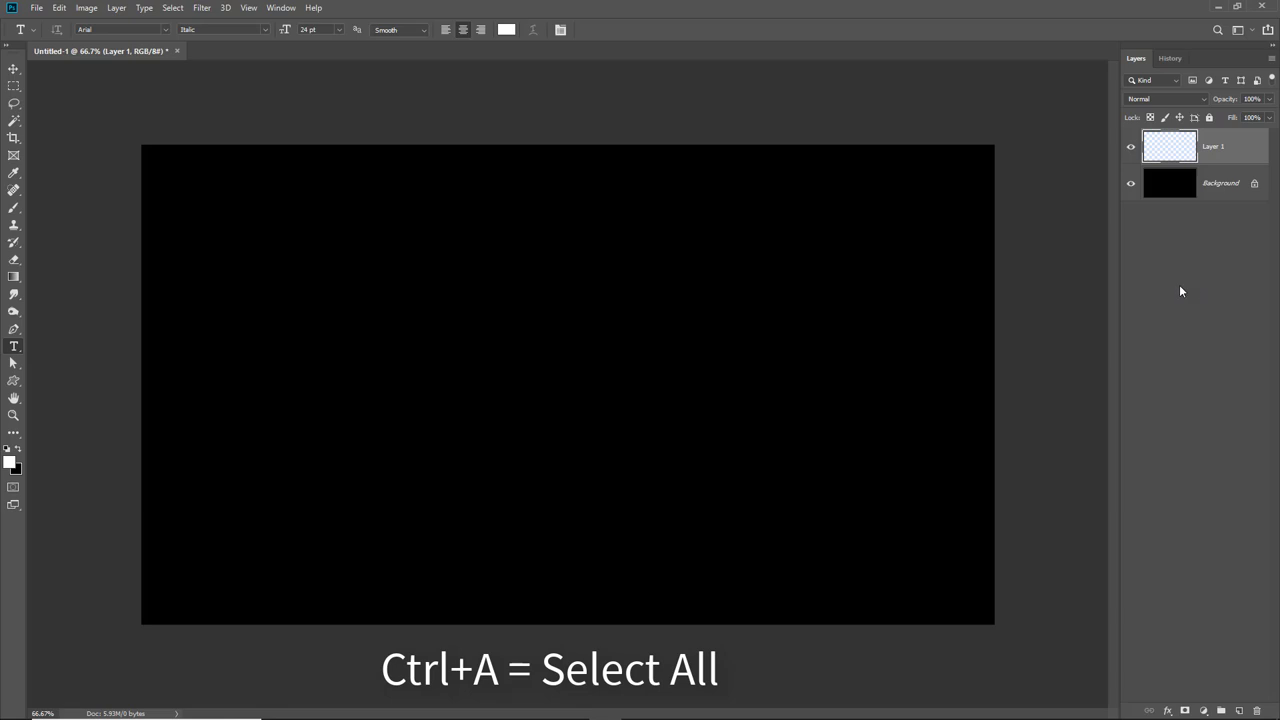
key("ctrl+a")
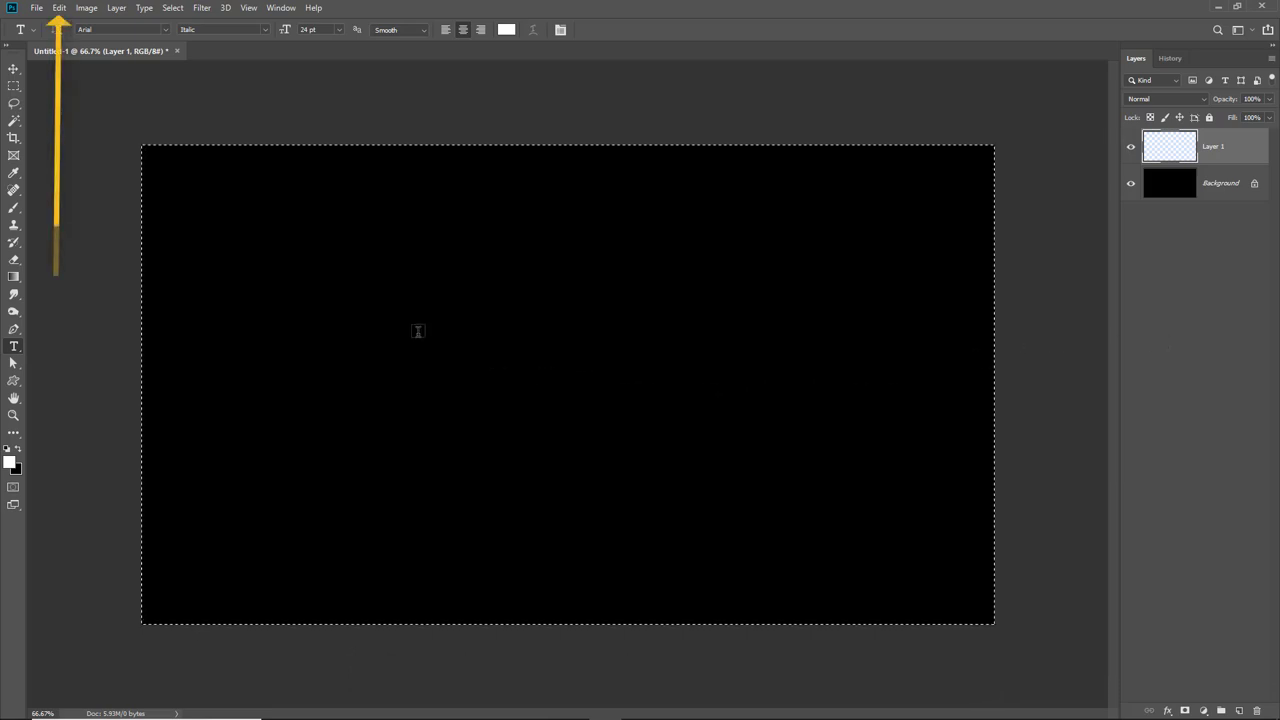
left_click(59, 8)
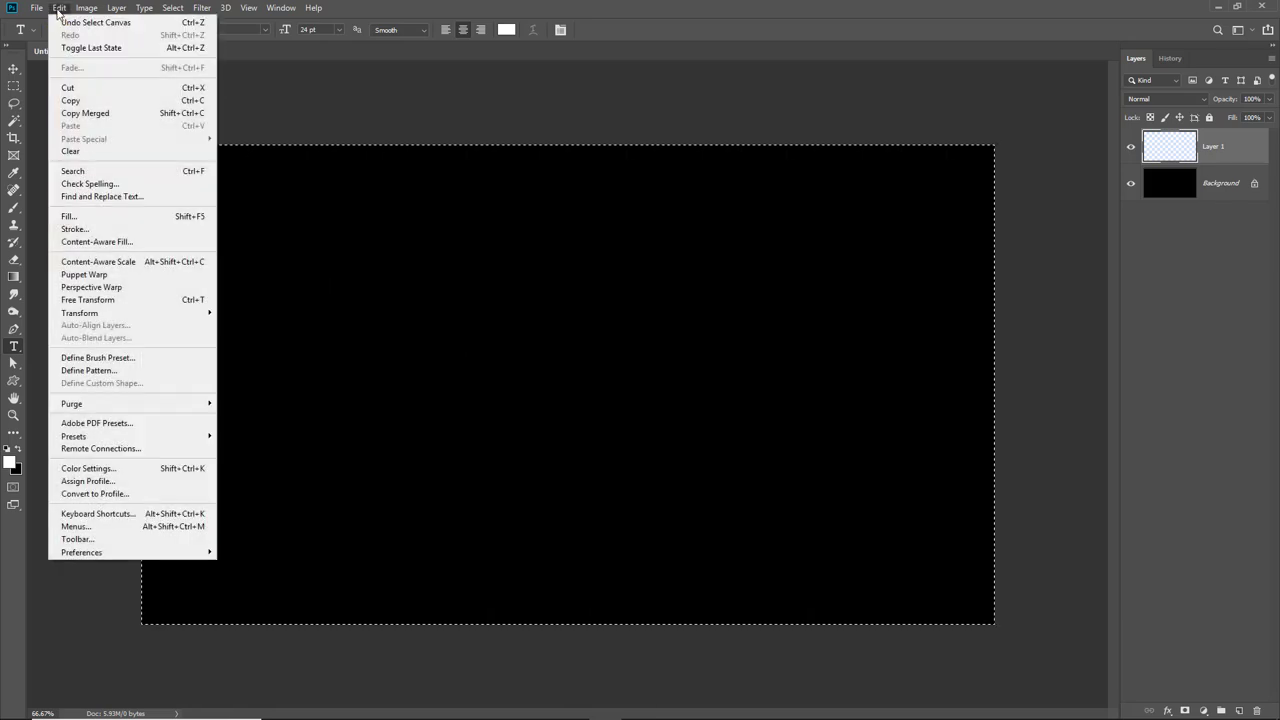
left_click(72, 230)
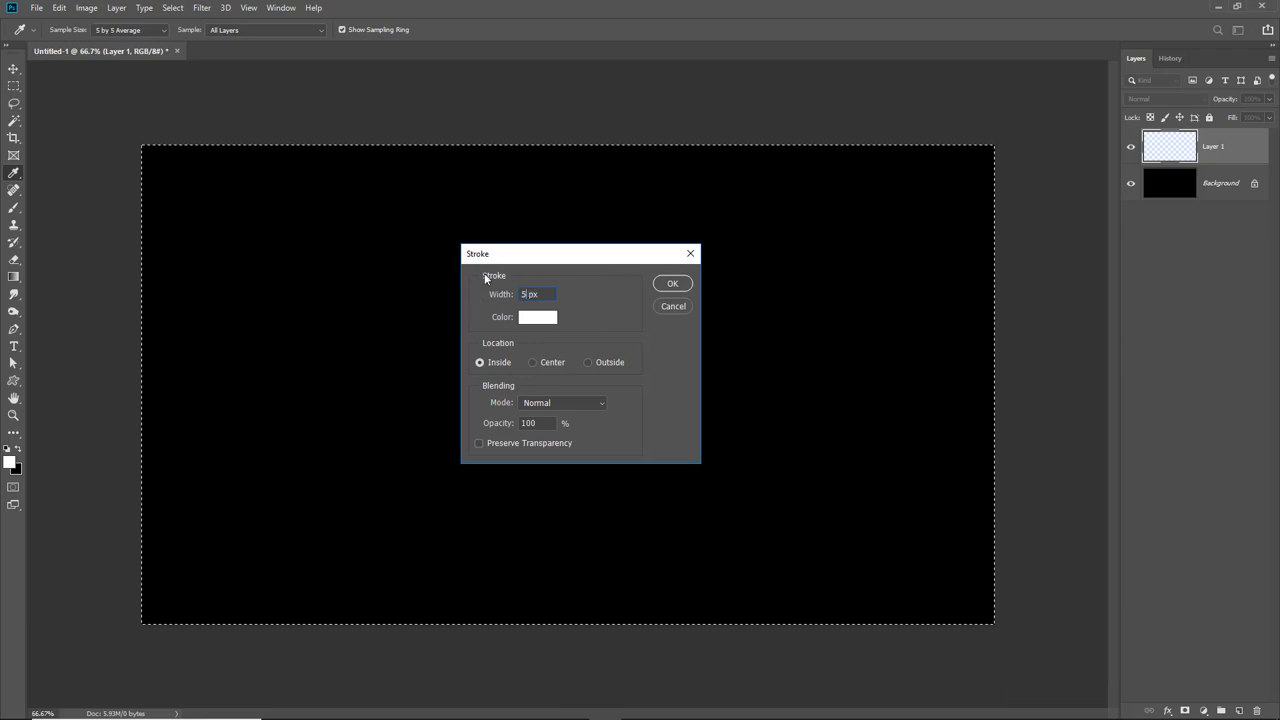
left_click(535, 318)
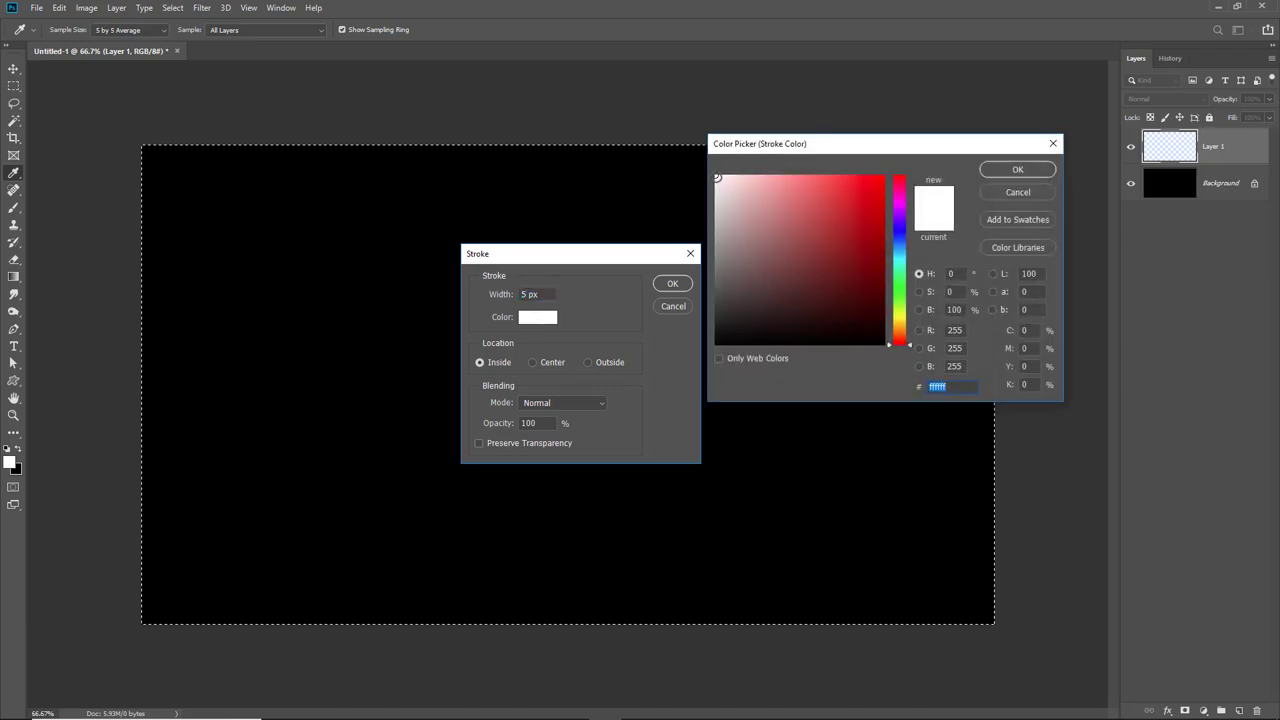
left_click(1016, 170)
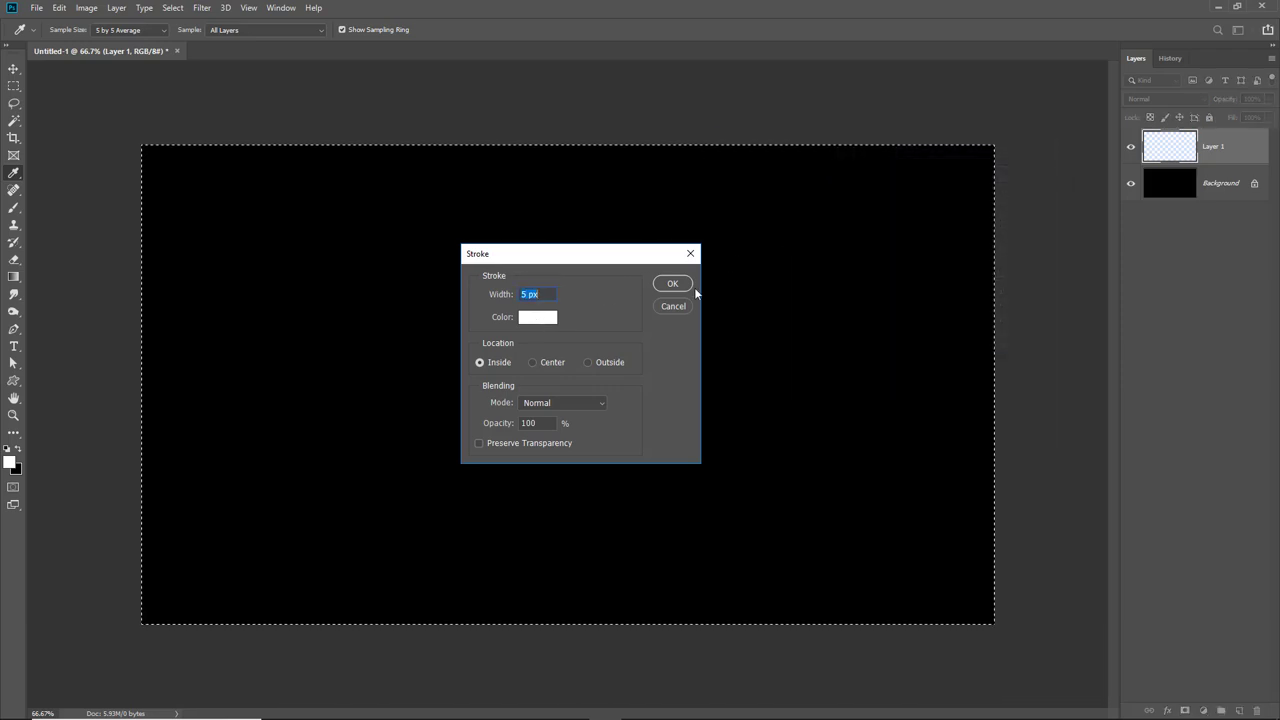
left_click(672, 283)
key("t")
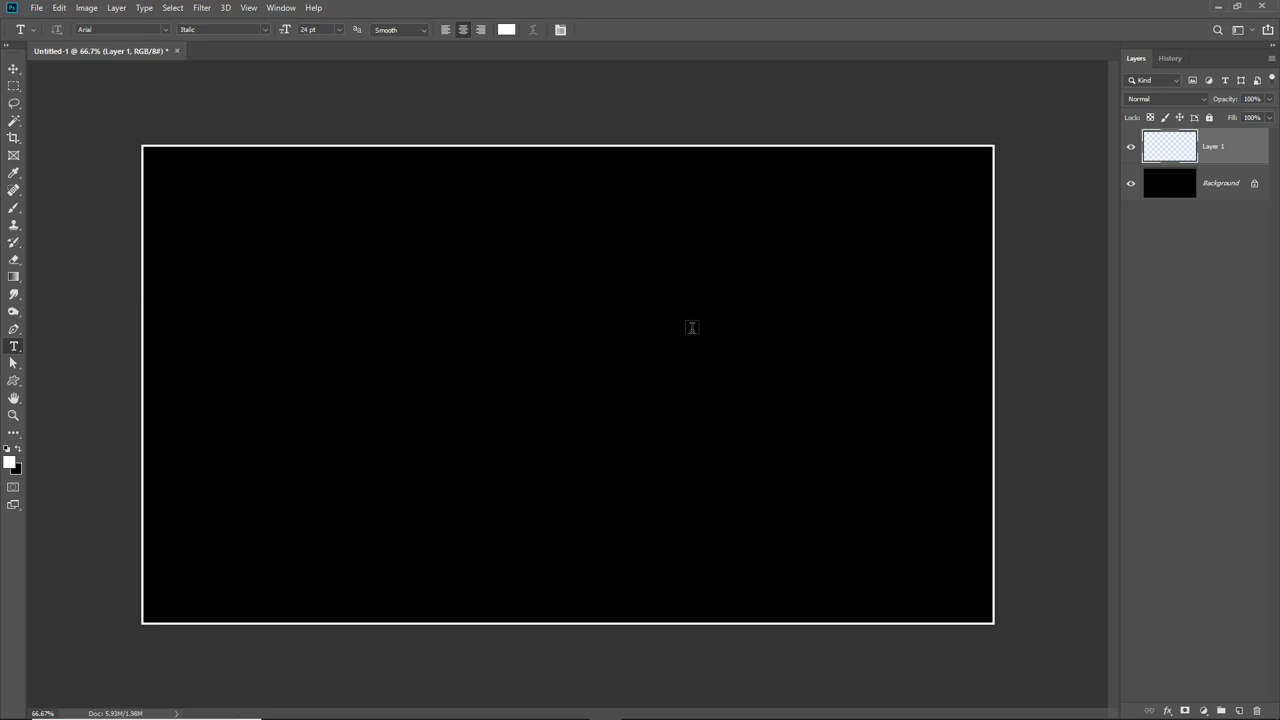
Step: Hide the black Background layer and drag it to the trash, leaving Layer 1 on transparency
left_click(1131, 184)
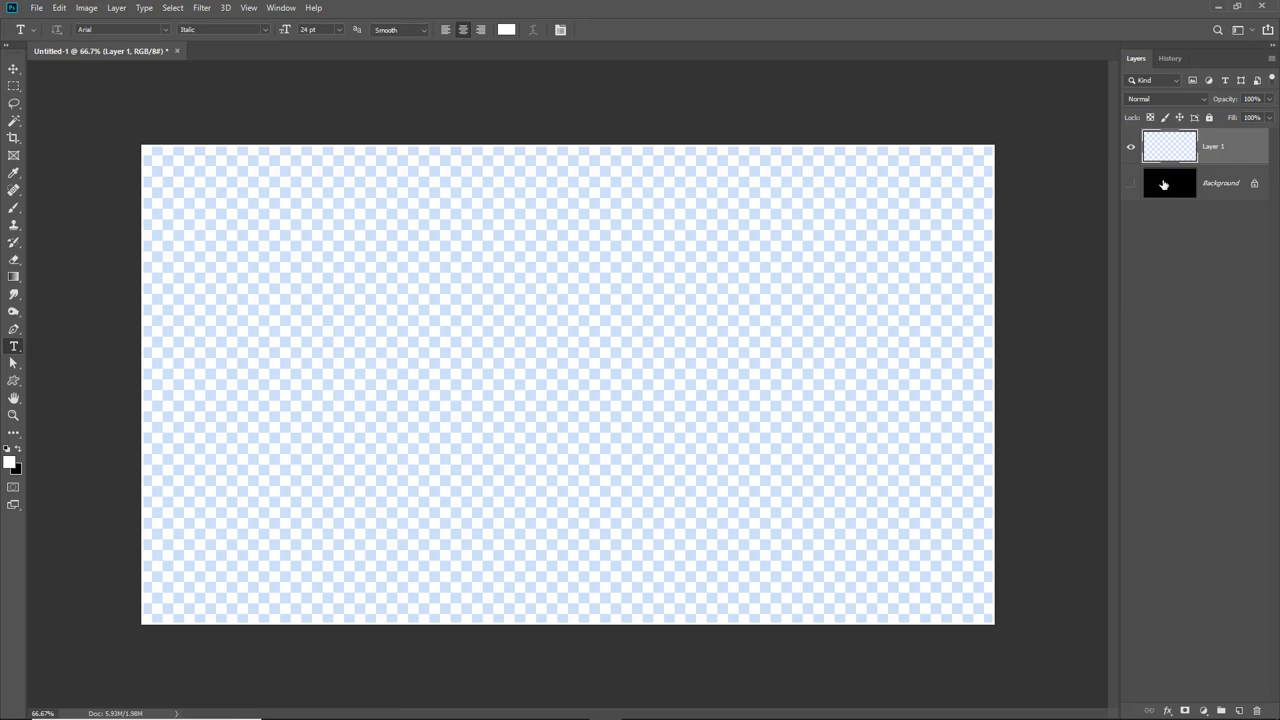
left_click_drag(1163, 183, 1257, 707)
Step: Save the image as Frame in PNG format in the Thin Line folder
left_click(36, 8)
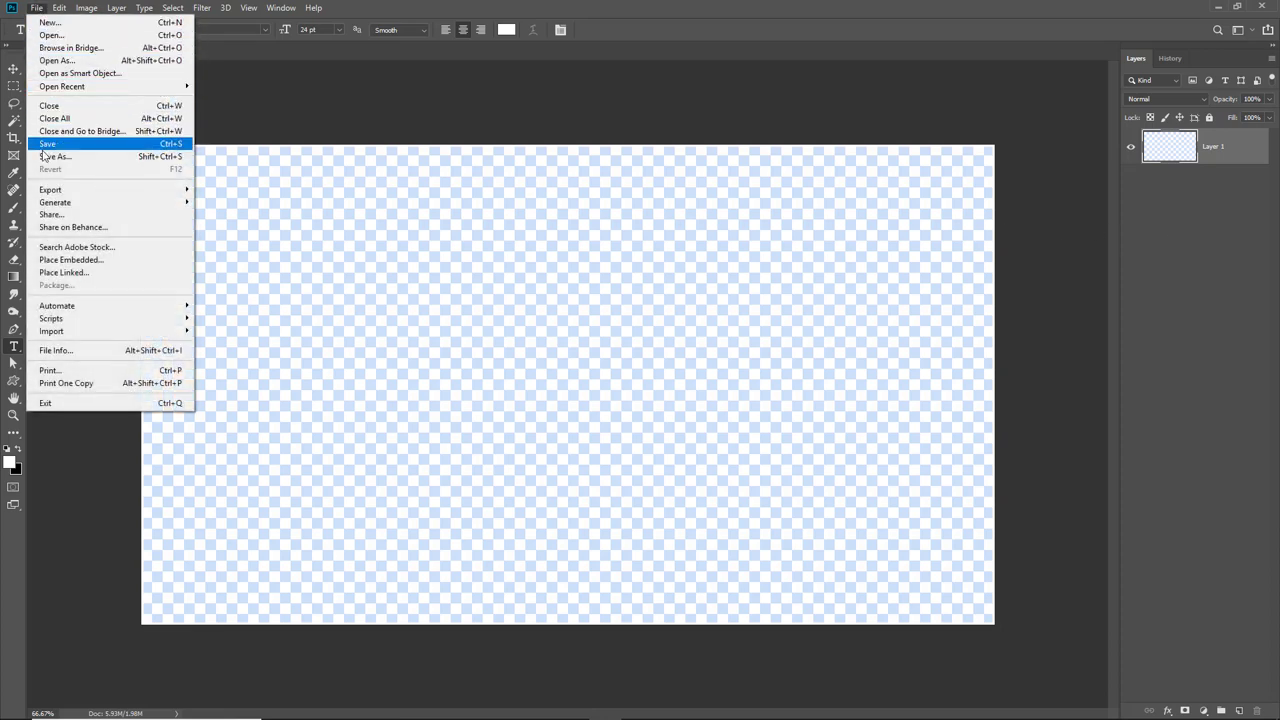
left_click(45, 157)
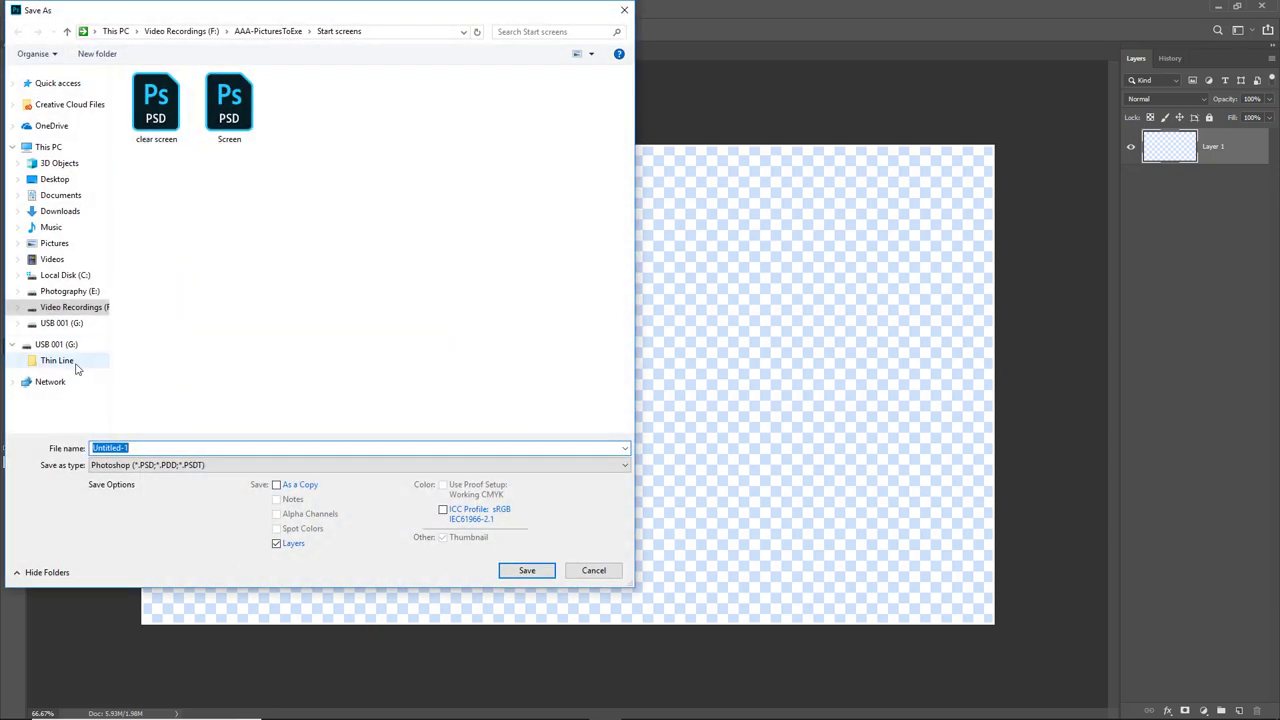
left_click(58, 366)
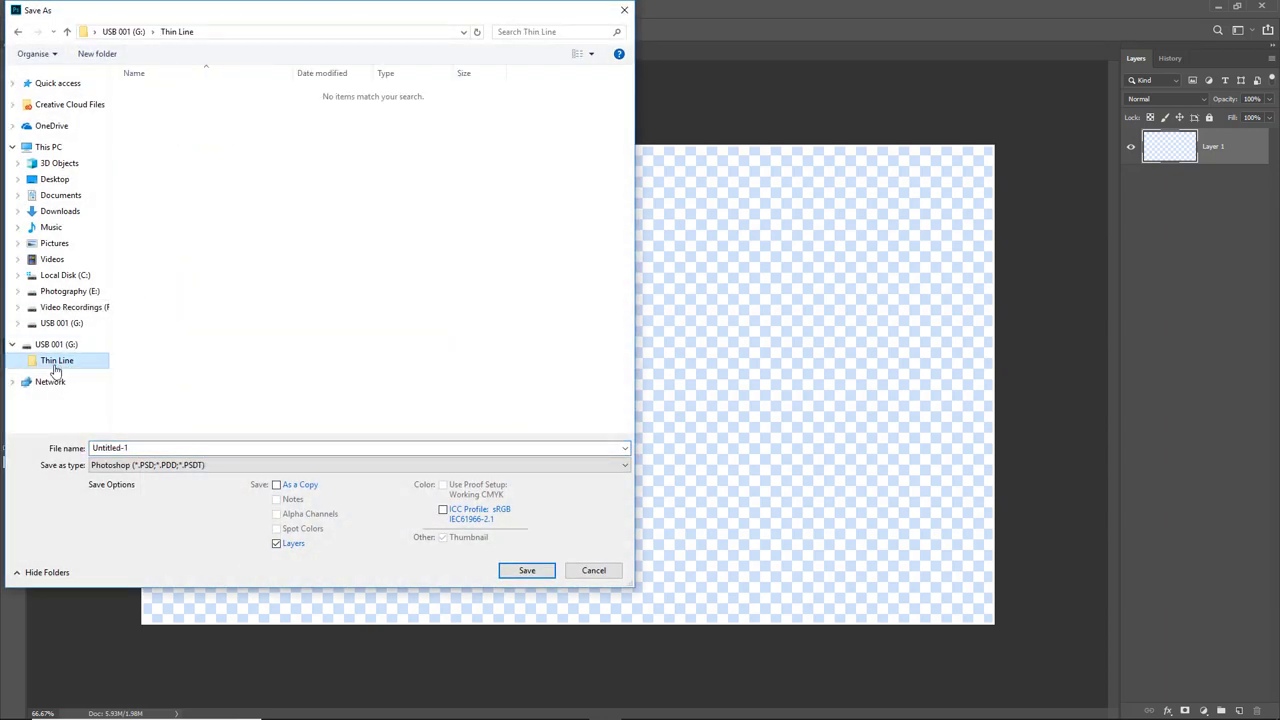
left_click(135, 447)
key("ctrl+a")
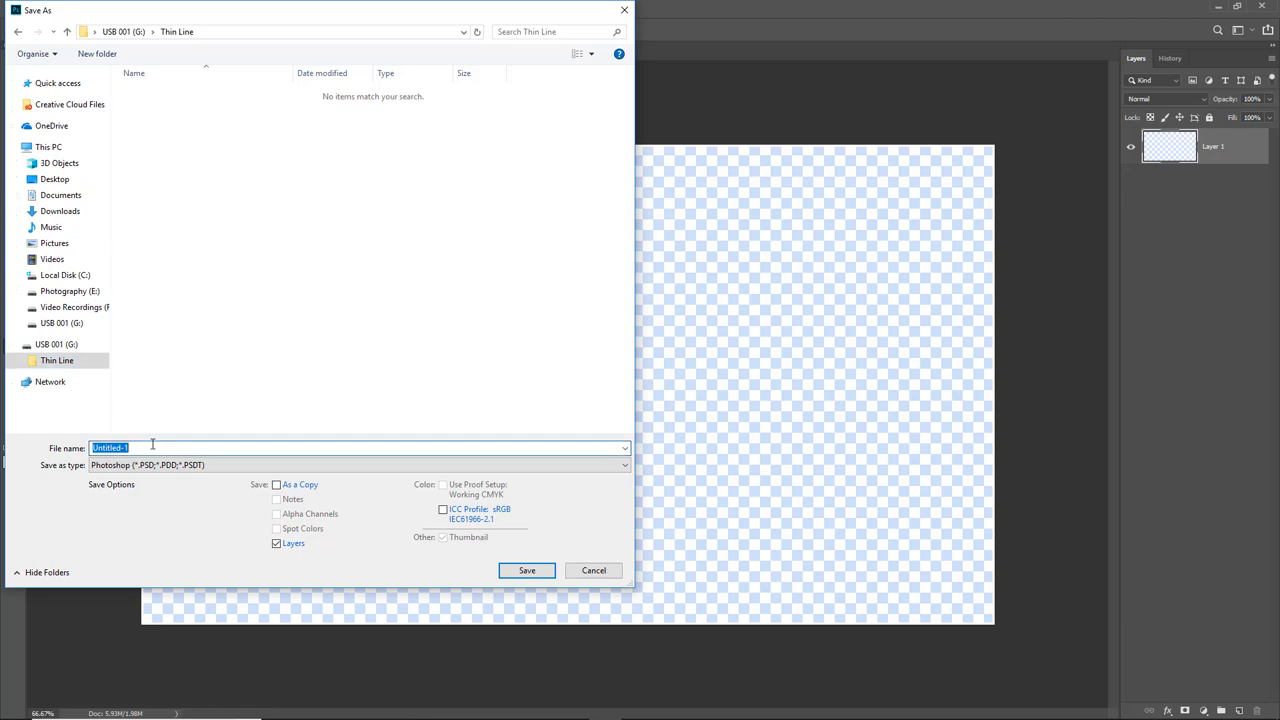
type("Fi")
left_click(624, 470)
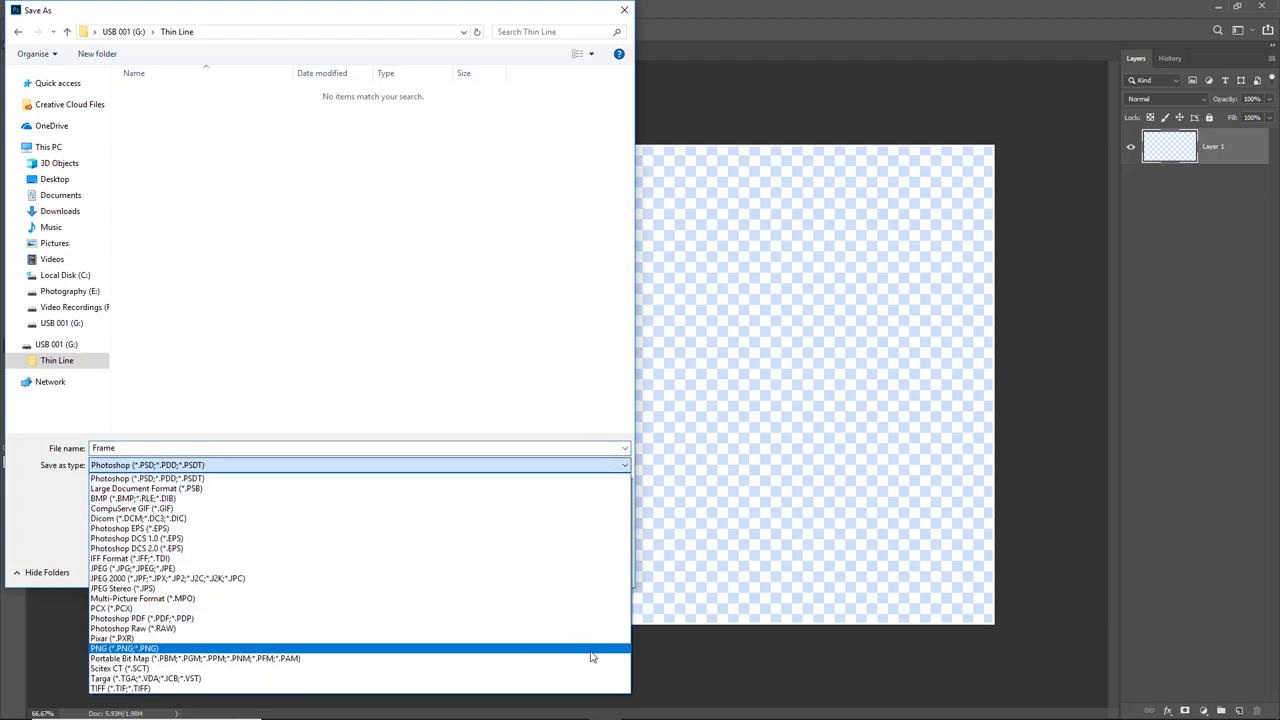
left_click(596, 650)
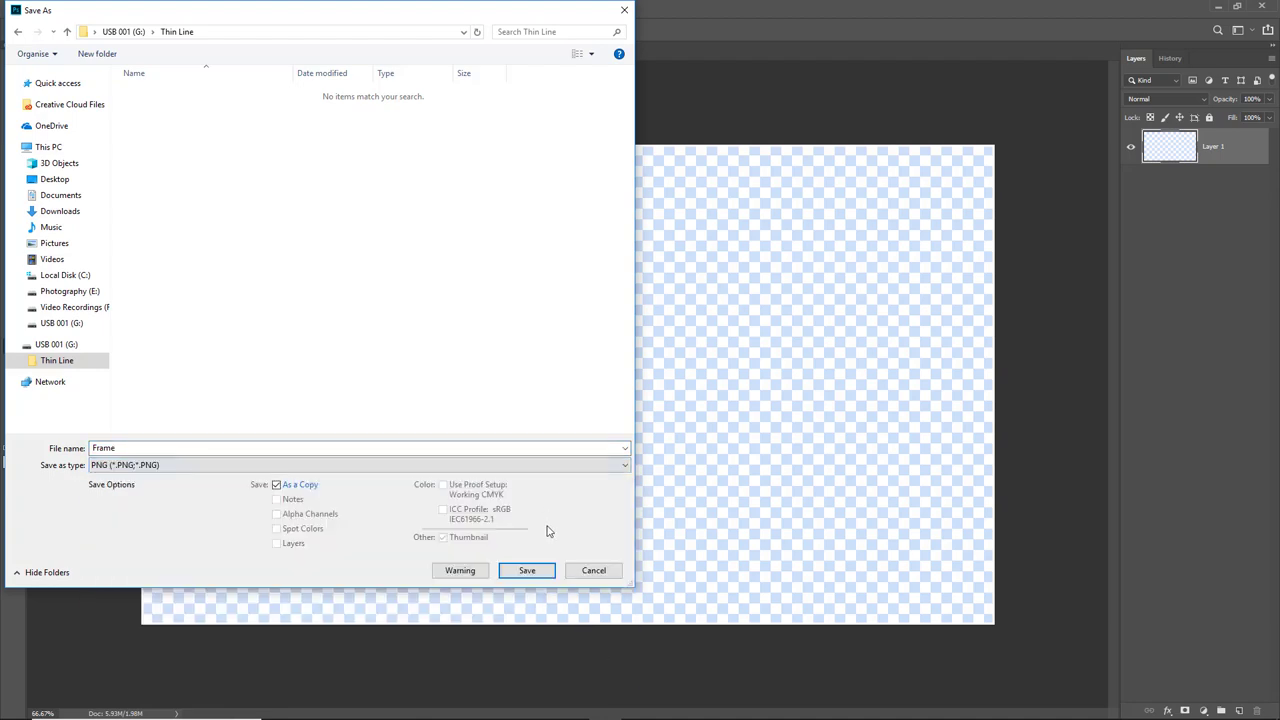
left_click(526, 570)
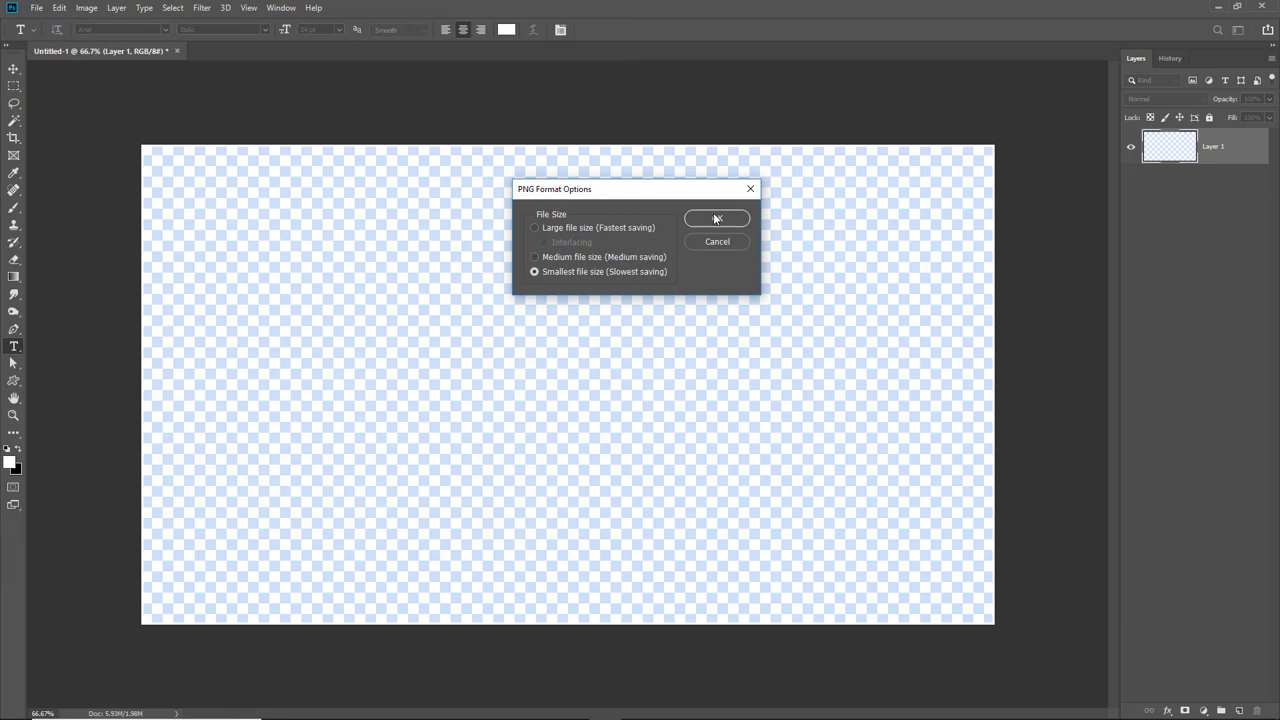
left_click(716, 219)
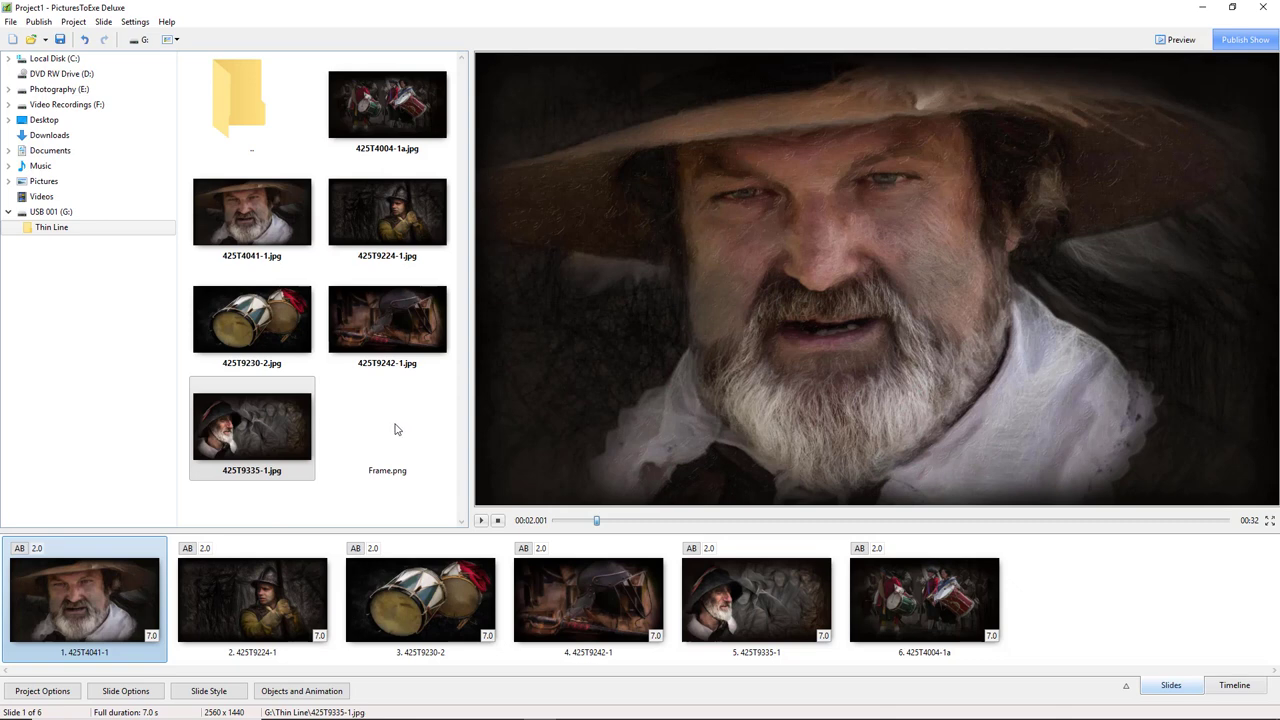
Step: Check Frame.png in the Thin Line folder, then select slide 1
left_click(391, 428)
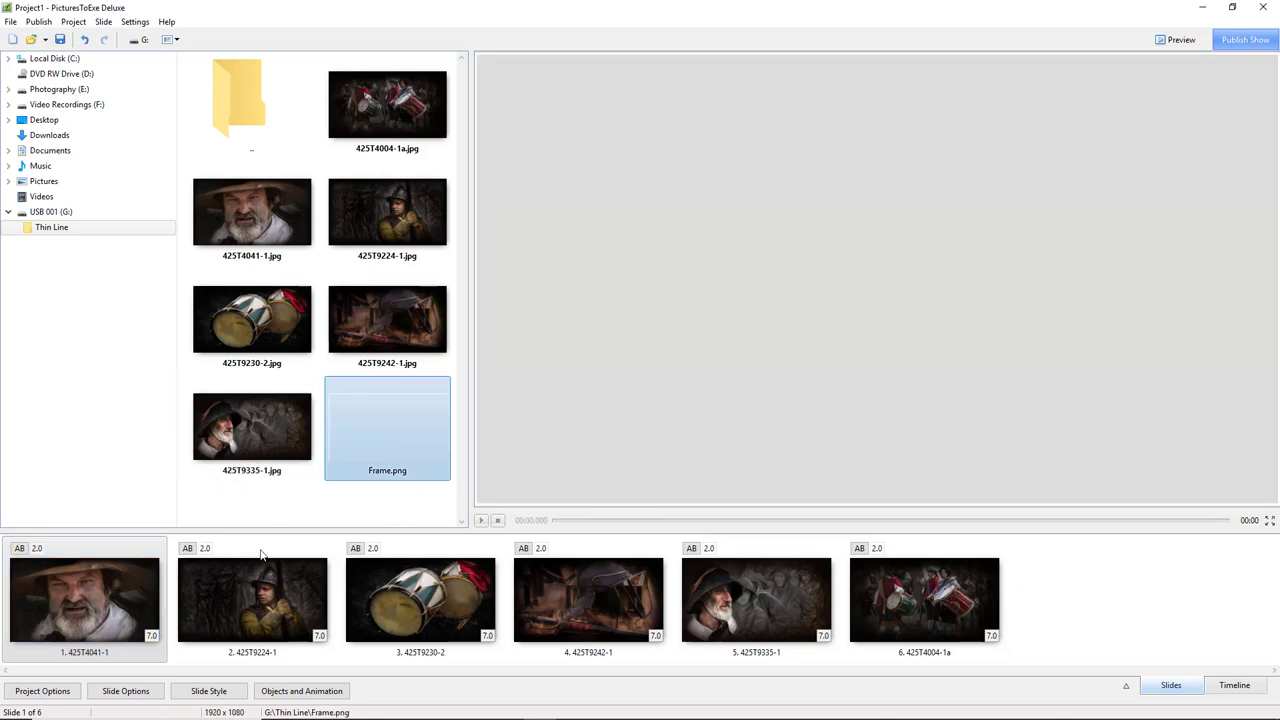
left_click(72, 607)
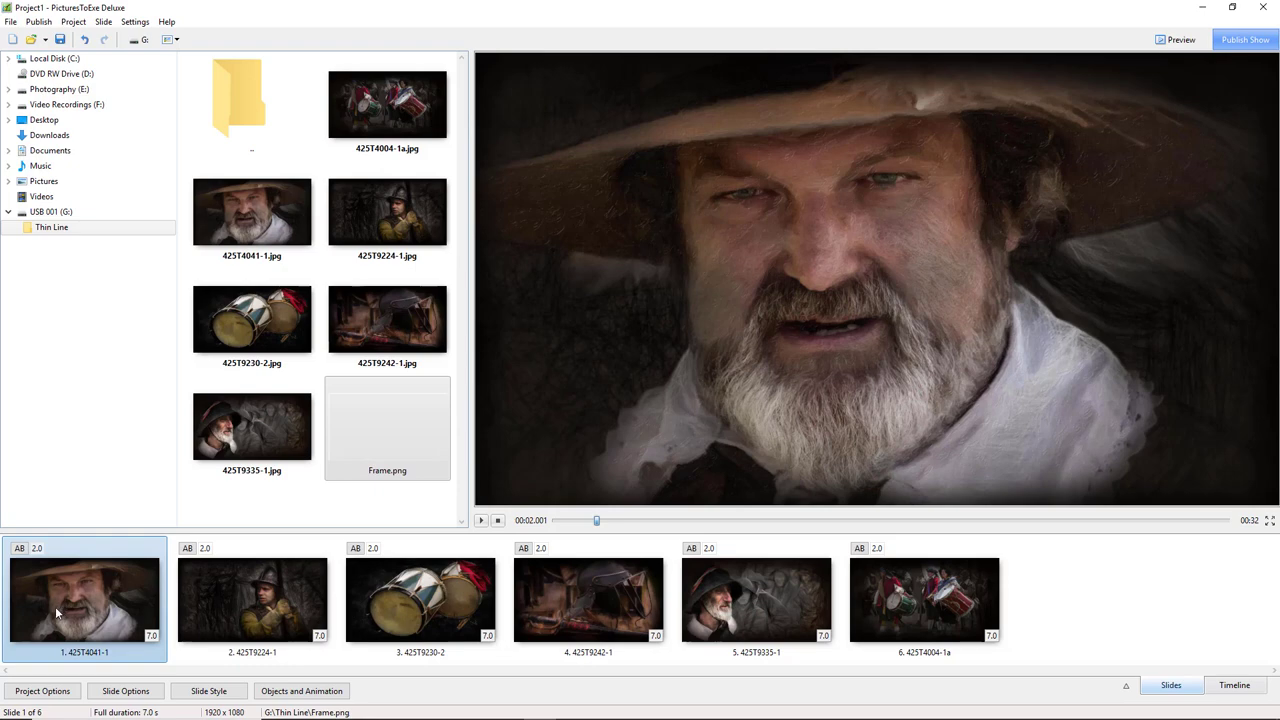
Step: Add Frame as an image object on slide 1, stacked above the 425T4041-1 photo
left_click(290, 691)
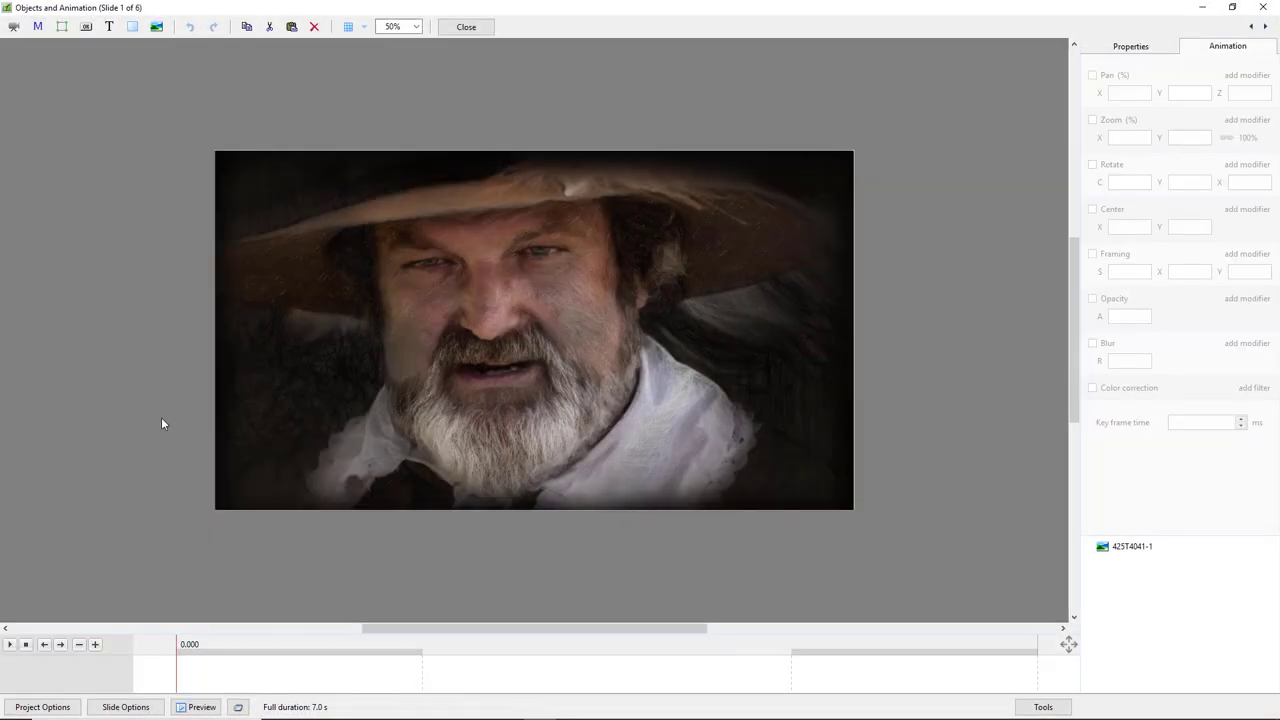
left_click(1130, 549)
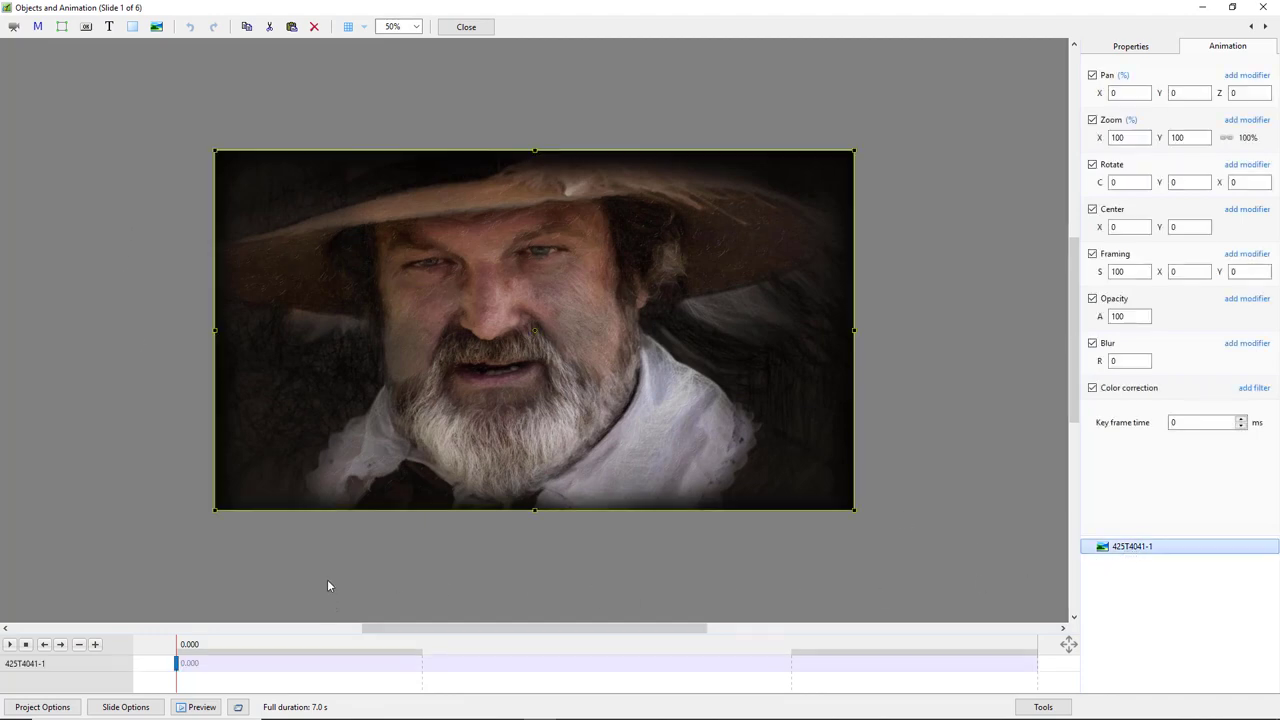
left_click(103, 155)
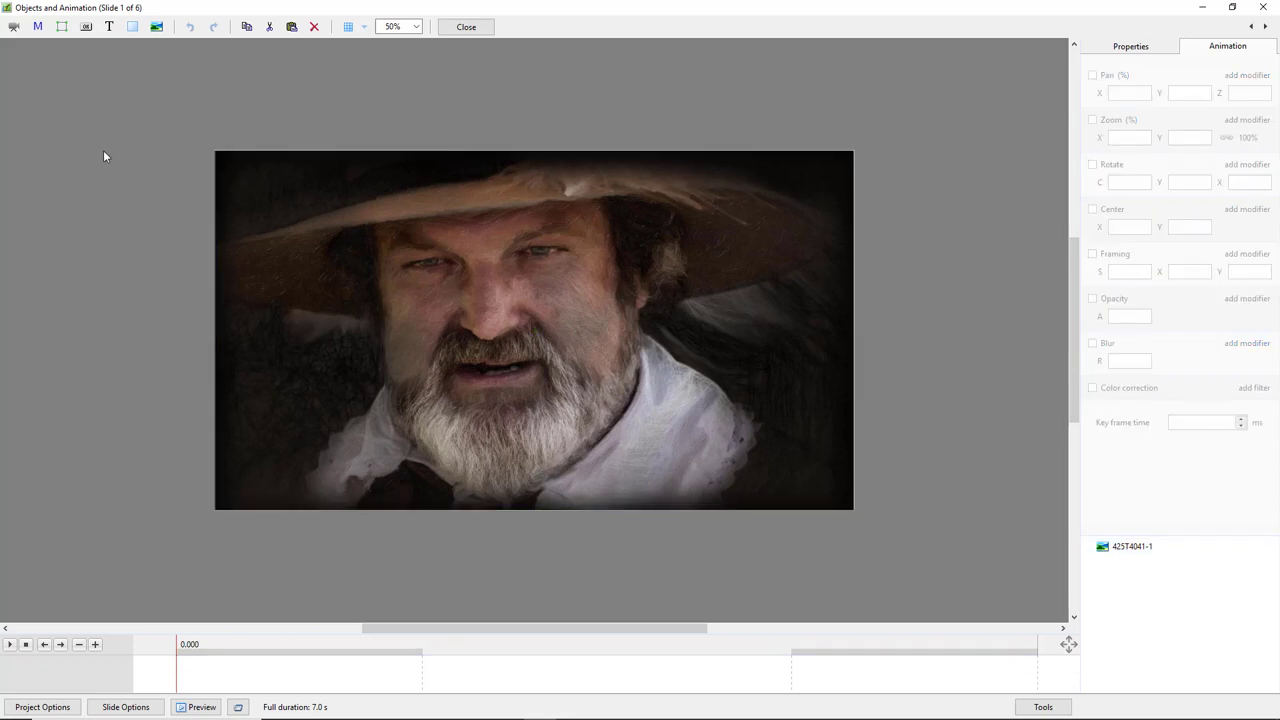
left_click(157, 27)
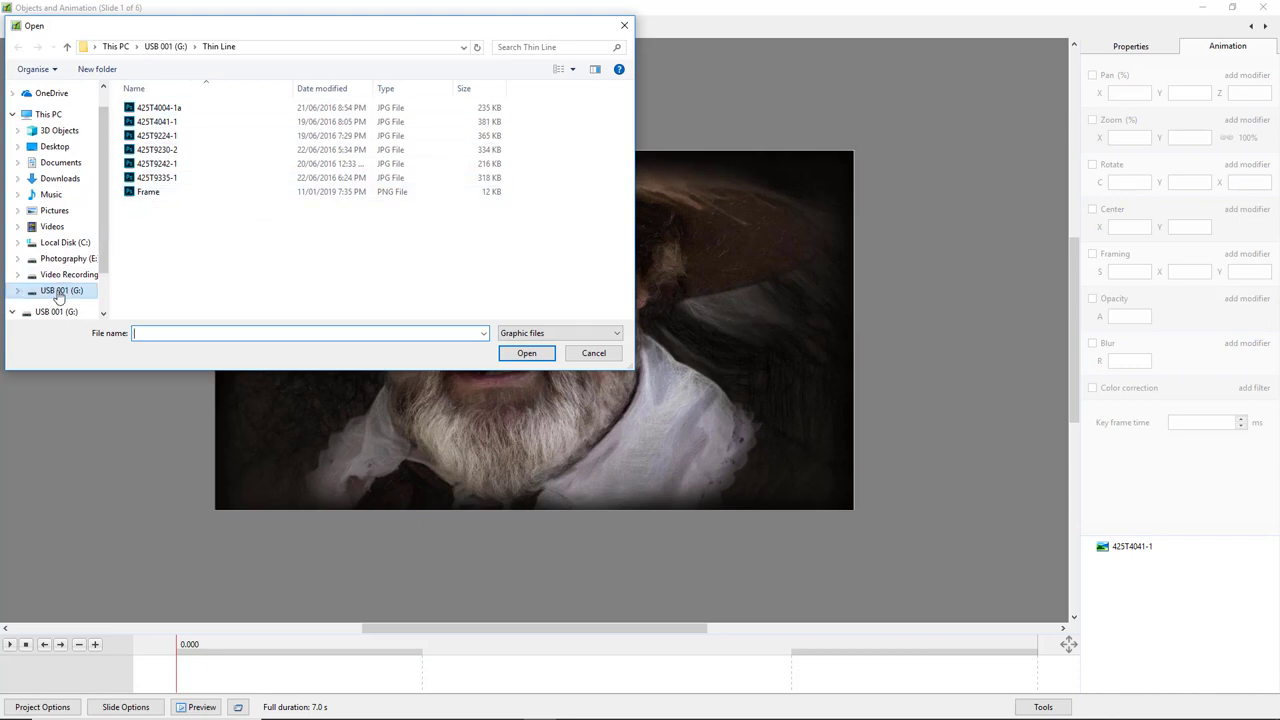
double_click(145, 192)
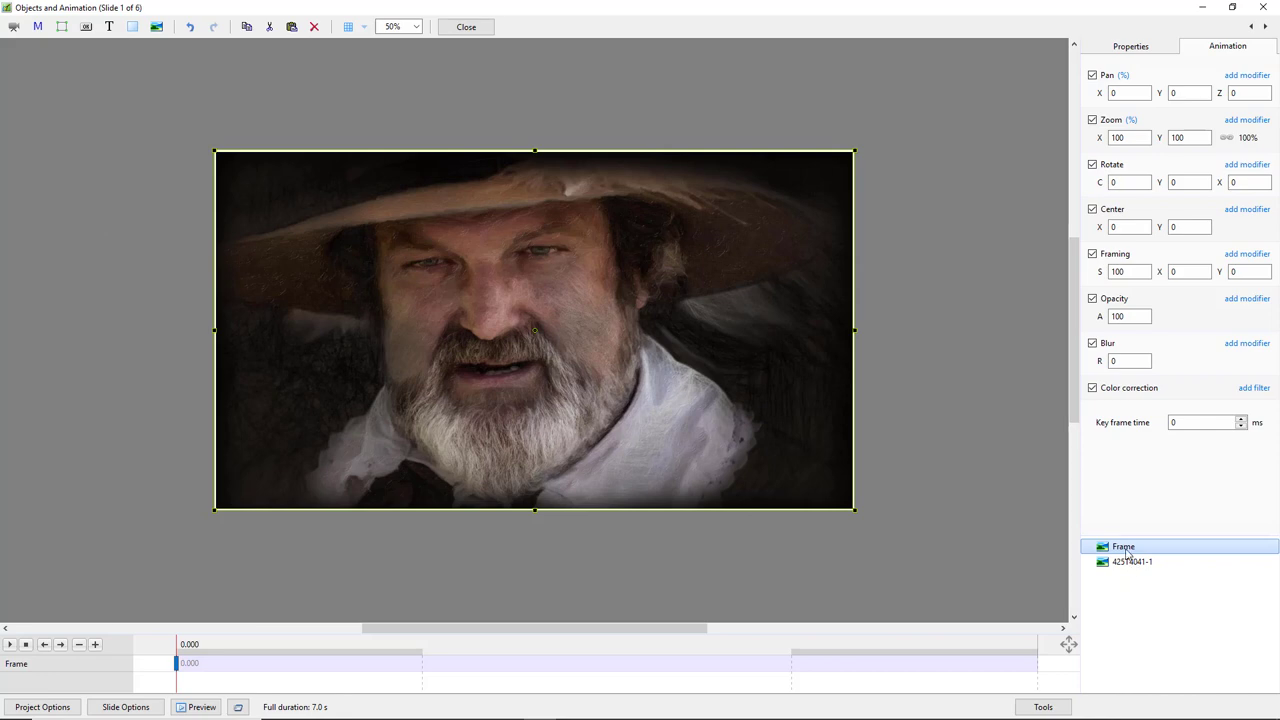
left_click(1130, 566)
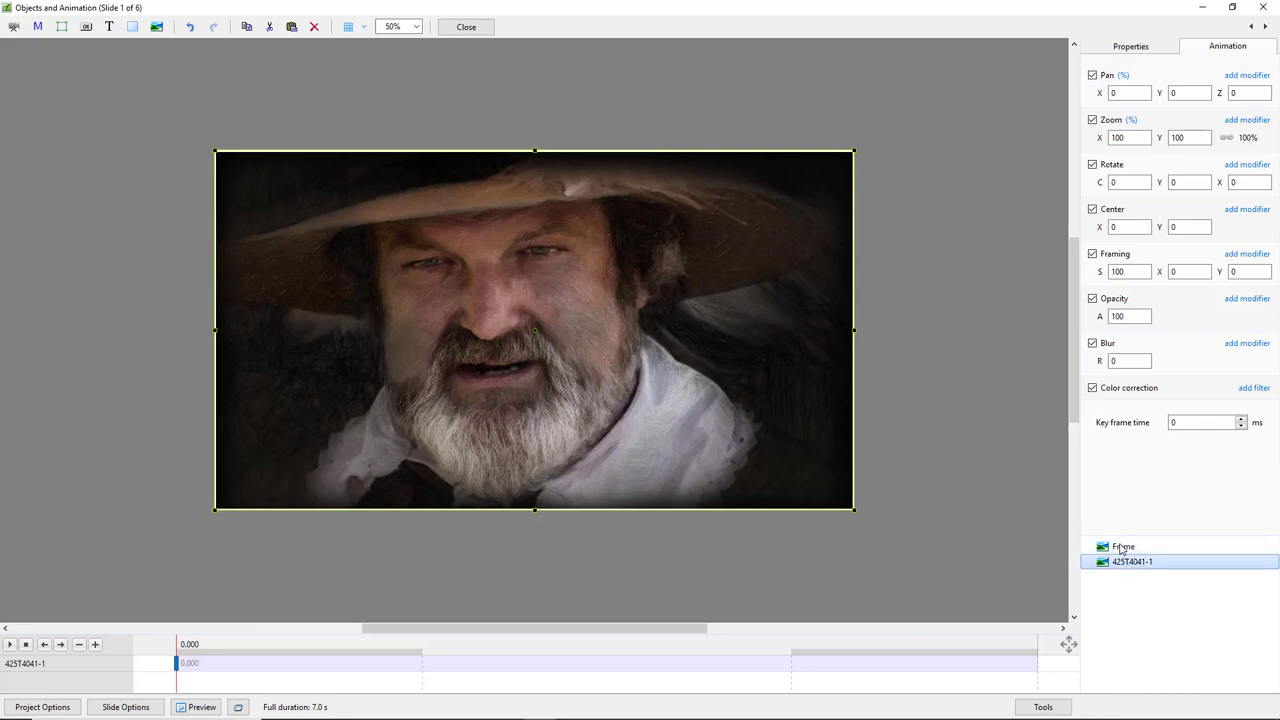
left_click(1122, 548)
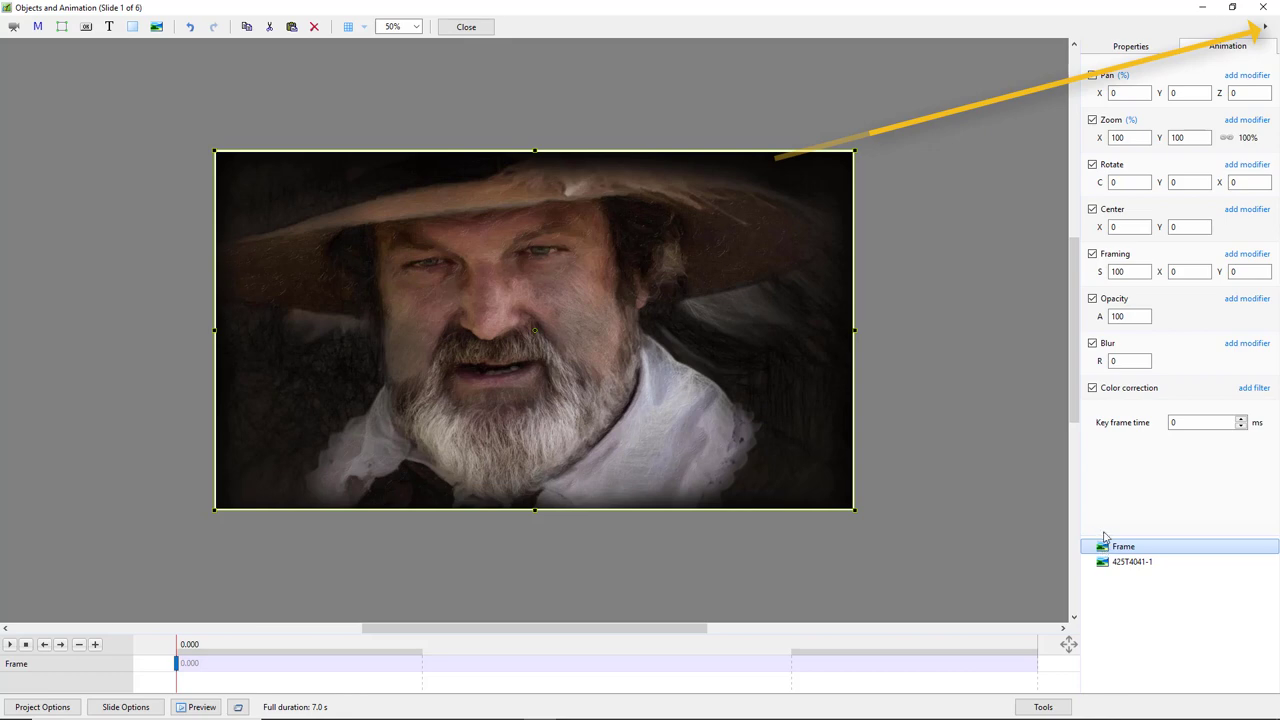
Step: Step through slides 2 to 6, deselecting each photo and adding the Frame overlay with Ctrl+F
left_click(1266, 27)
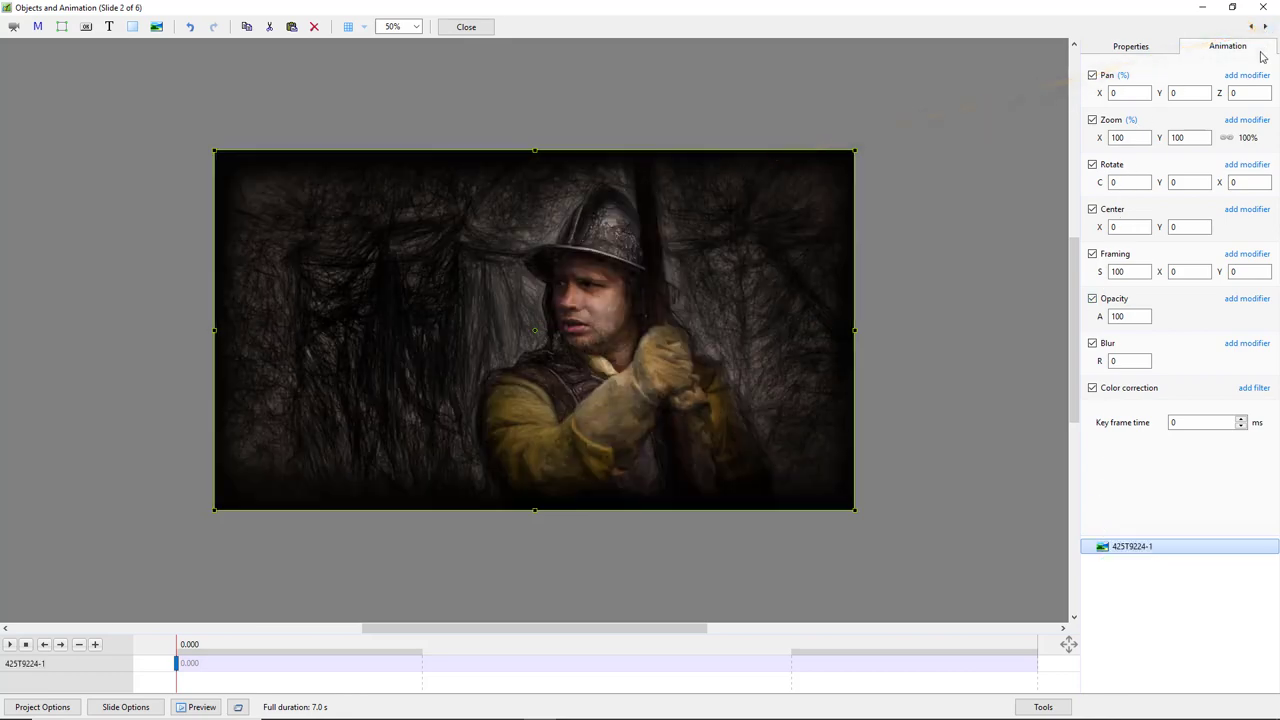
left_click(954, 349)
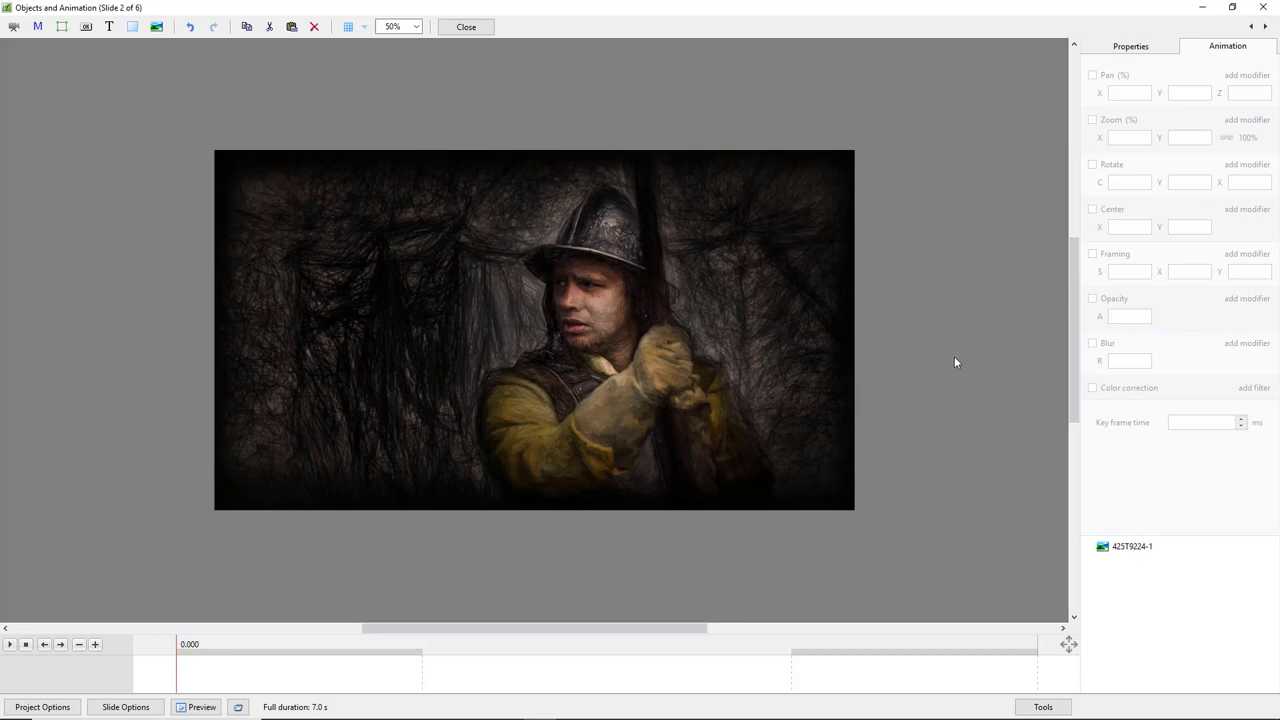
key("ctrl+f")
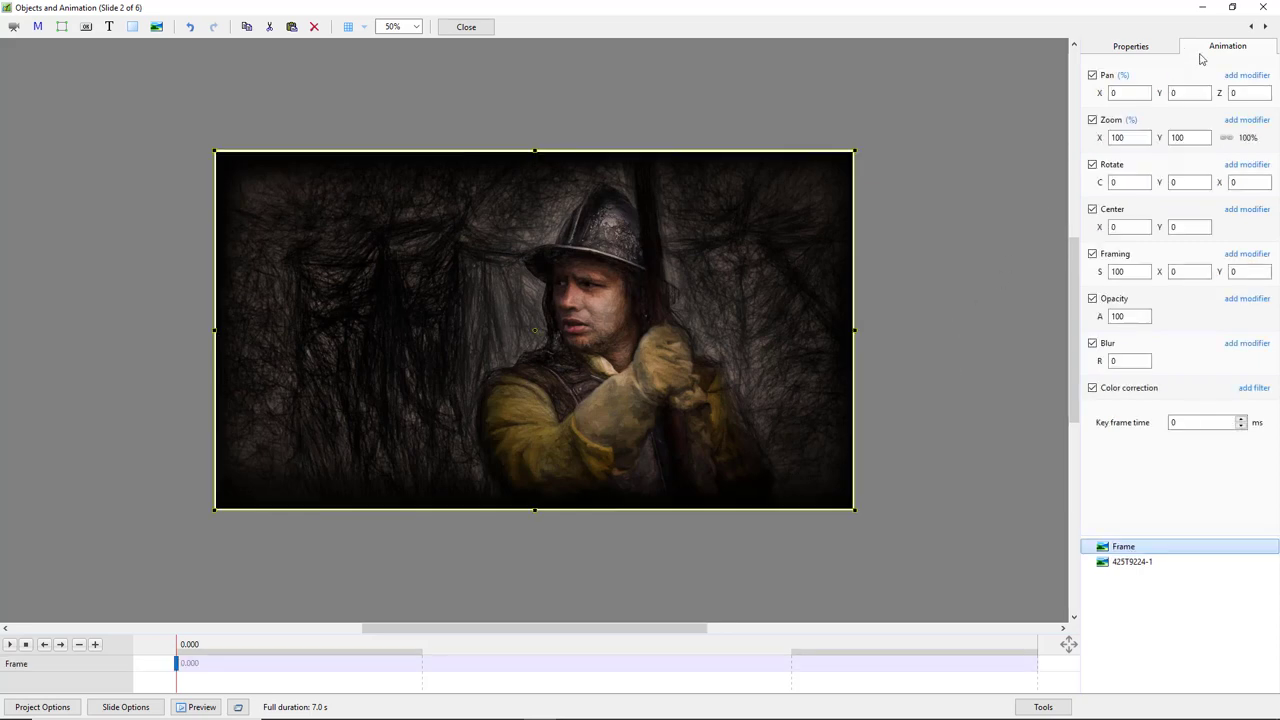
left_click(1266, 27)
left_click(983, 126)
key("ctrl+f")
left_click(1266, 27)
left_click(1024, 117)
key("ctrl+f")
left_click(1266, 27)
left_click(999, 116)
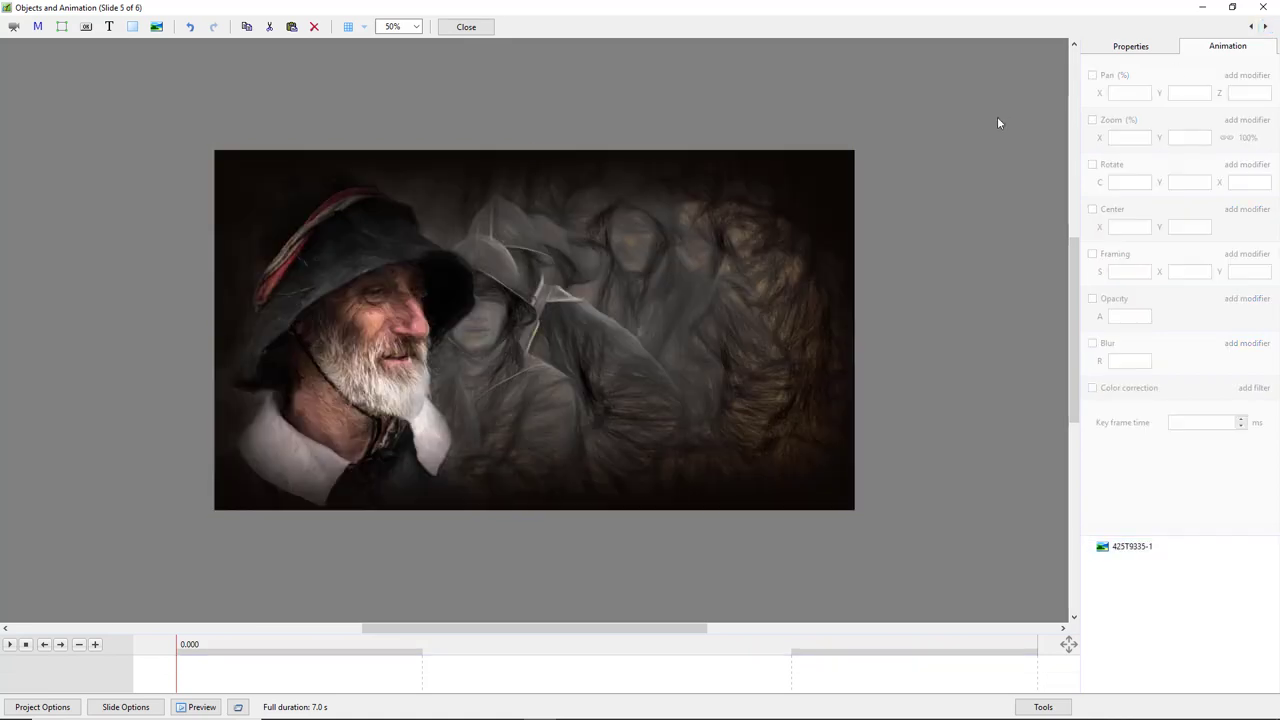
key("ctrl+f")
left_click(1266, 27)
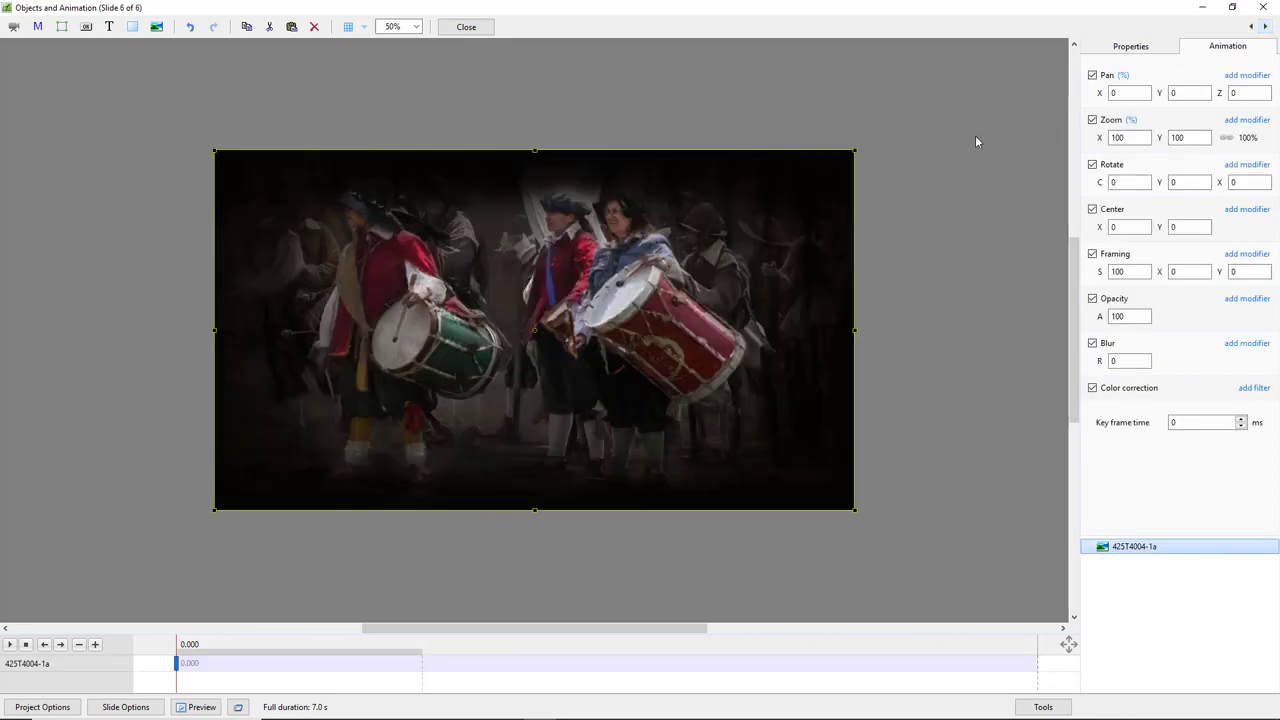
left_click(976, 138)
key("ctrl+f")
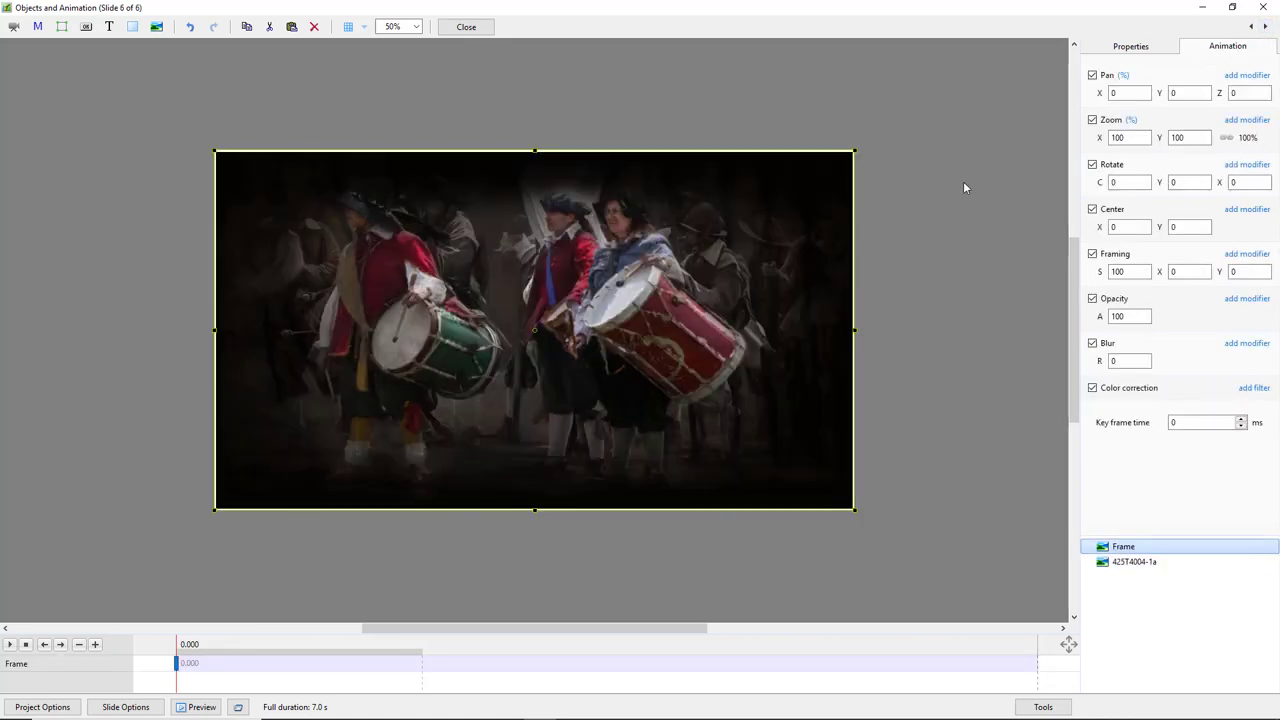
Step: Close the object editor, select slide 2, and reopen its Objects and Animation editor
left_click(466, 27)
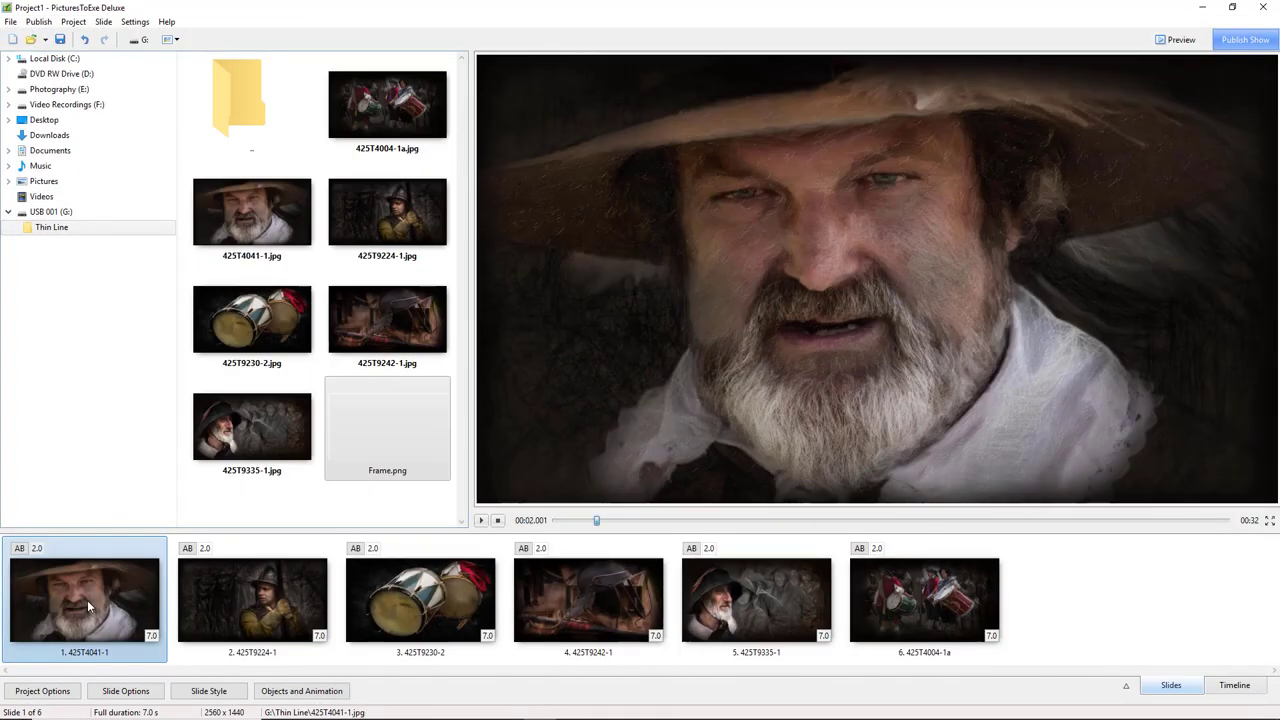
left_click(247, 598)
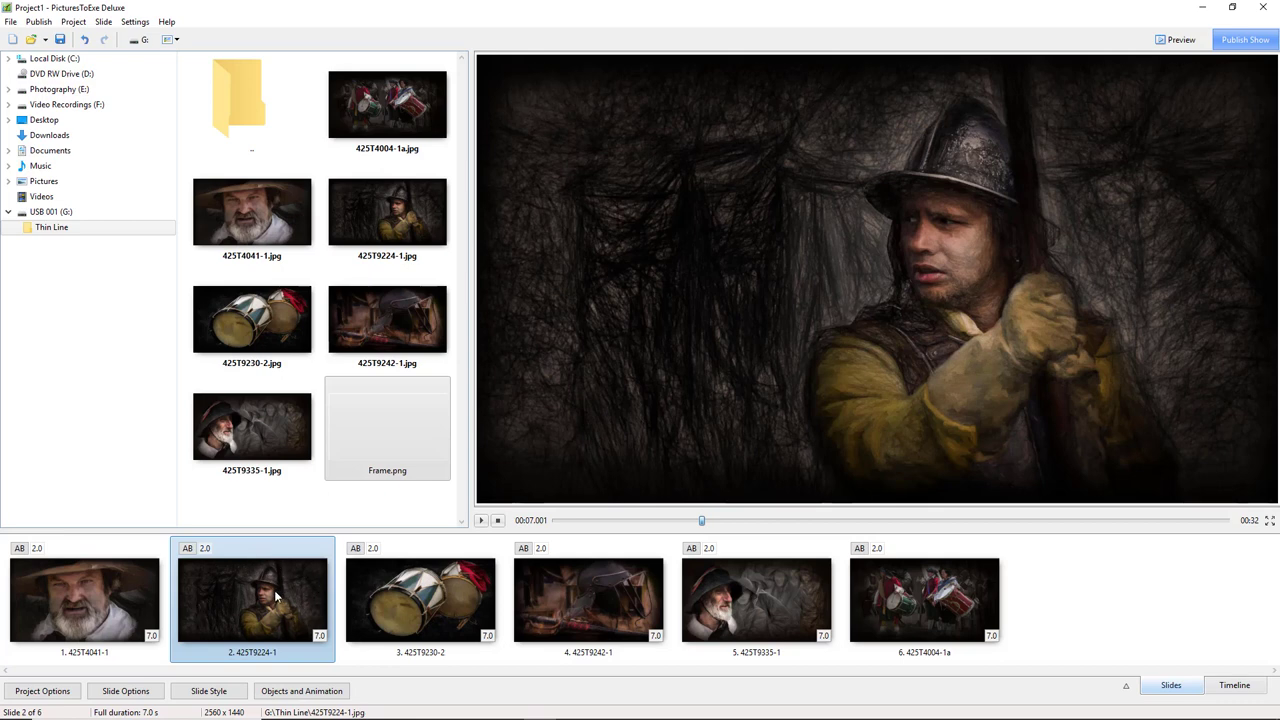
left_click(305, 694)
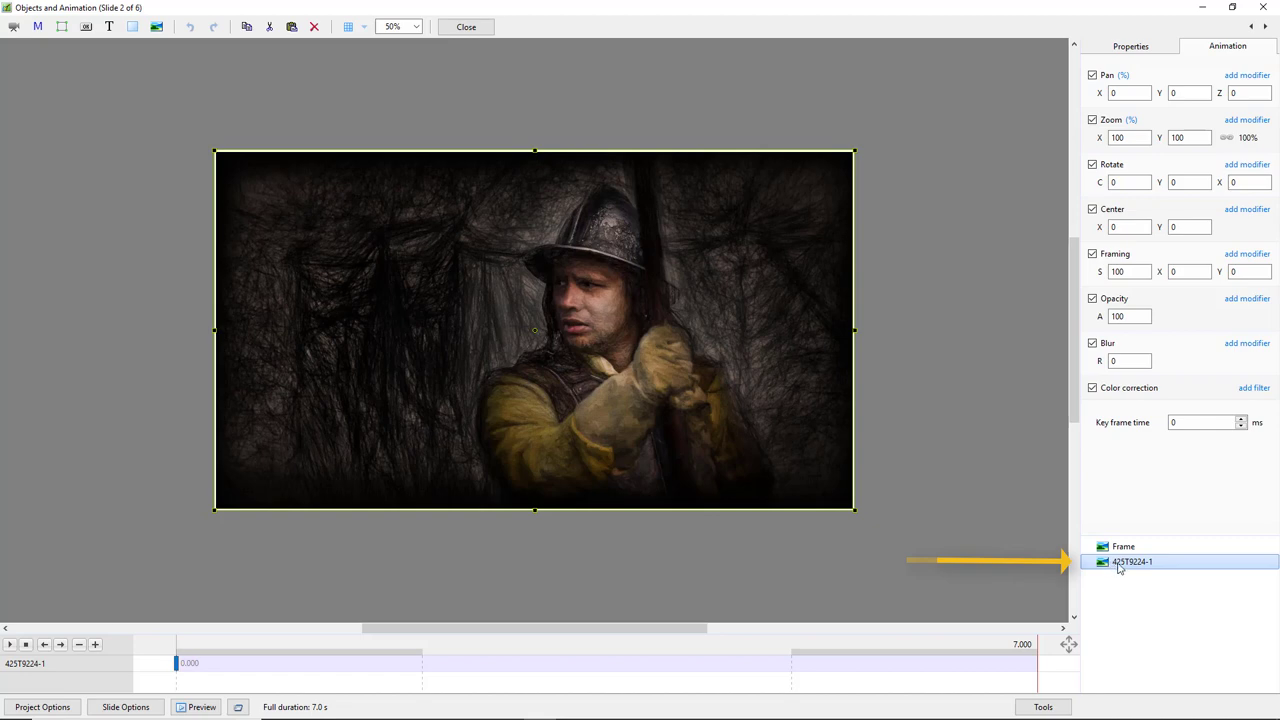
Step: Add a keyframe at 4.893 s to the 425T9224-1 photo on slide 2
left_click(1124, 553)
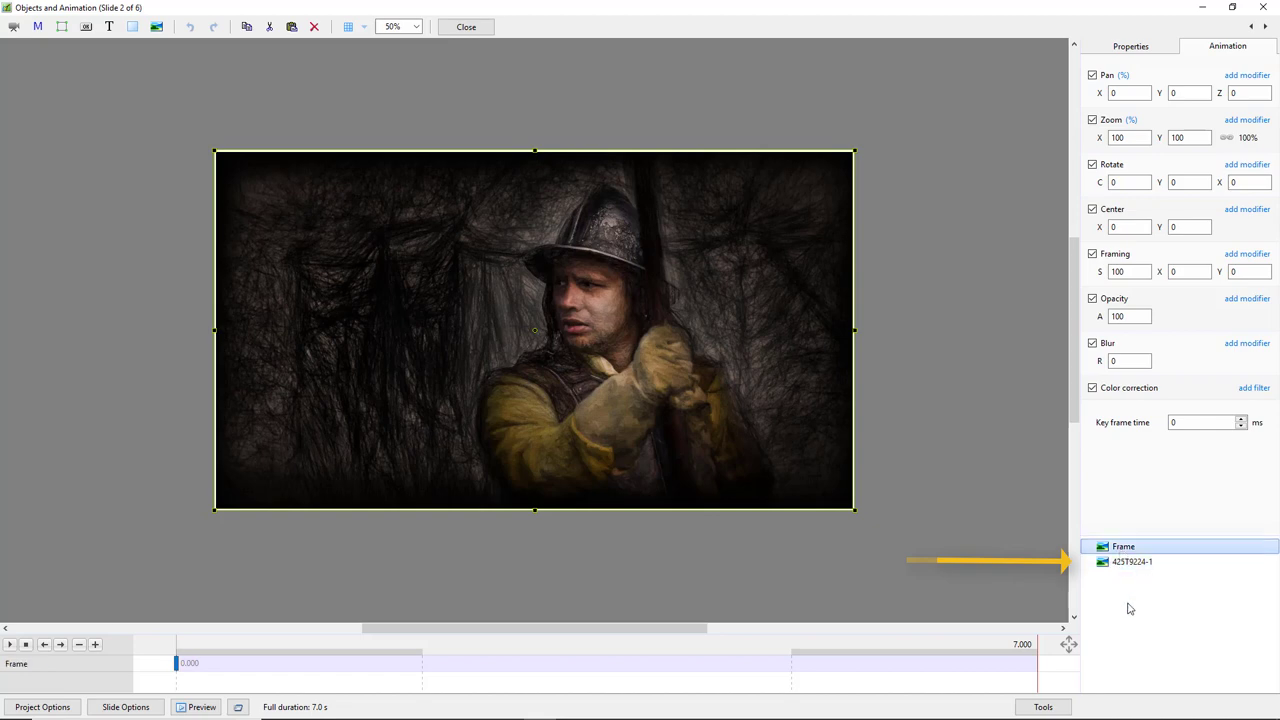
left_click(1112, 562)
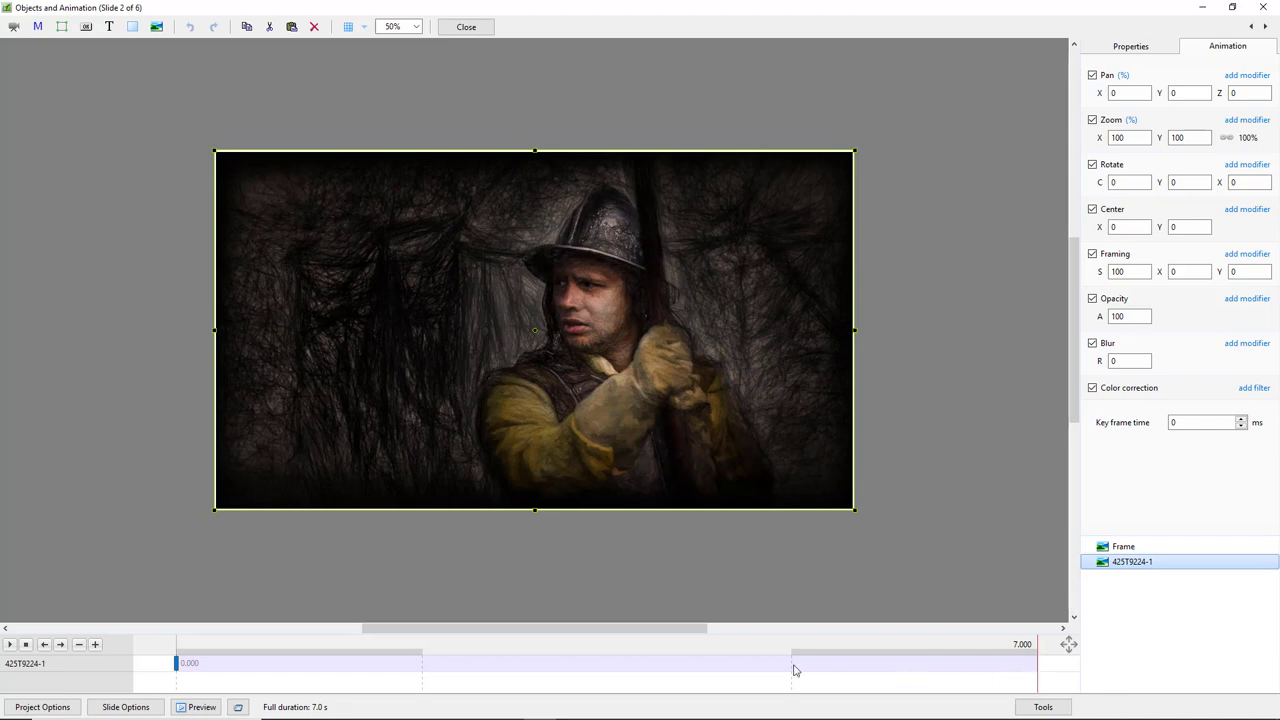
key("Insert")
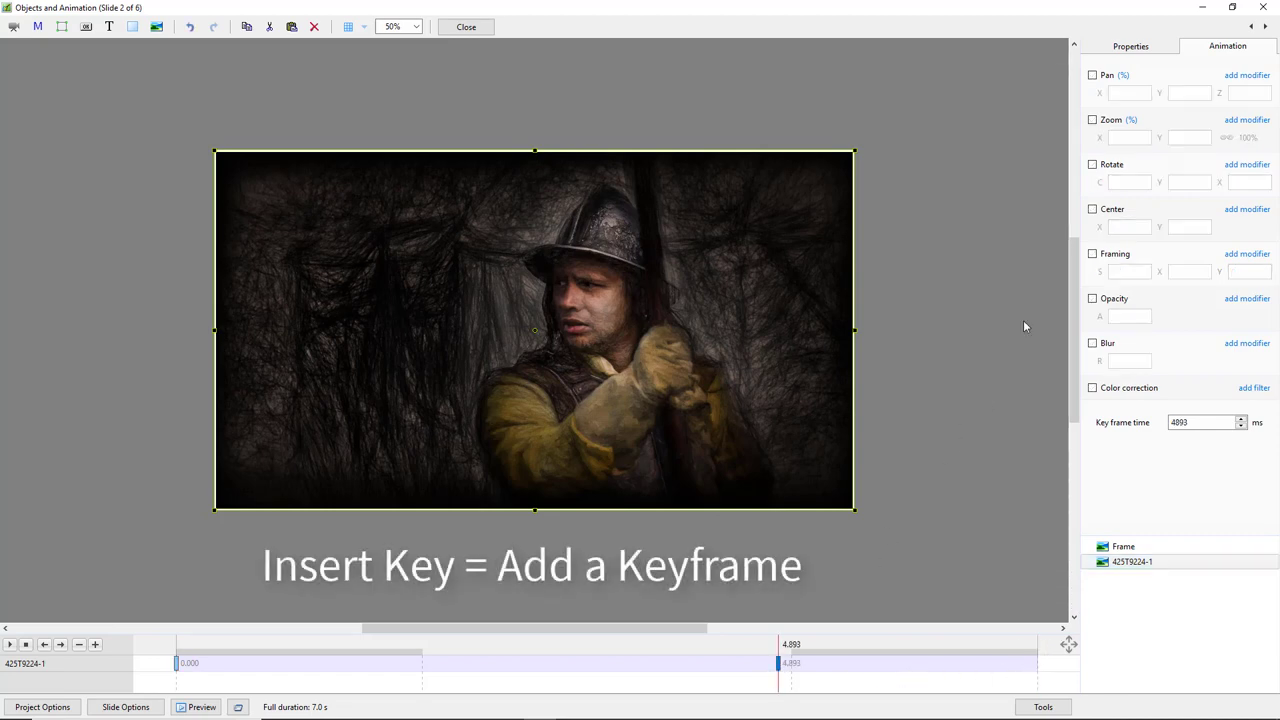
Step: Zoom the photo to 123% at that keyframe and replay the slide animation from the start
left_click(1092, 120)
left_click_drag(1096, 137, 1117, 142)
left_click(177, 666)
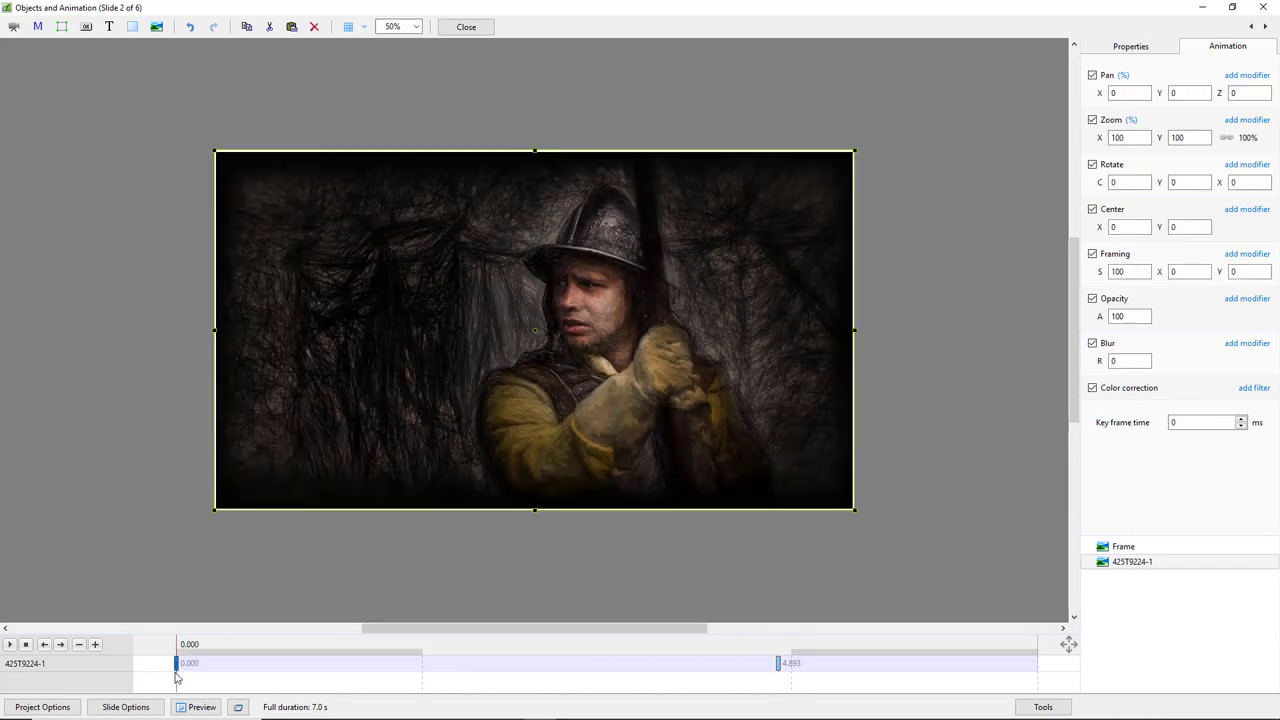
left_click(9, 644)
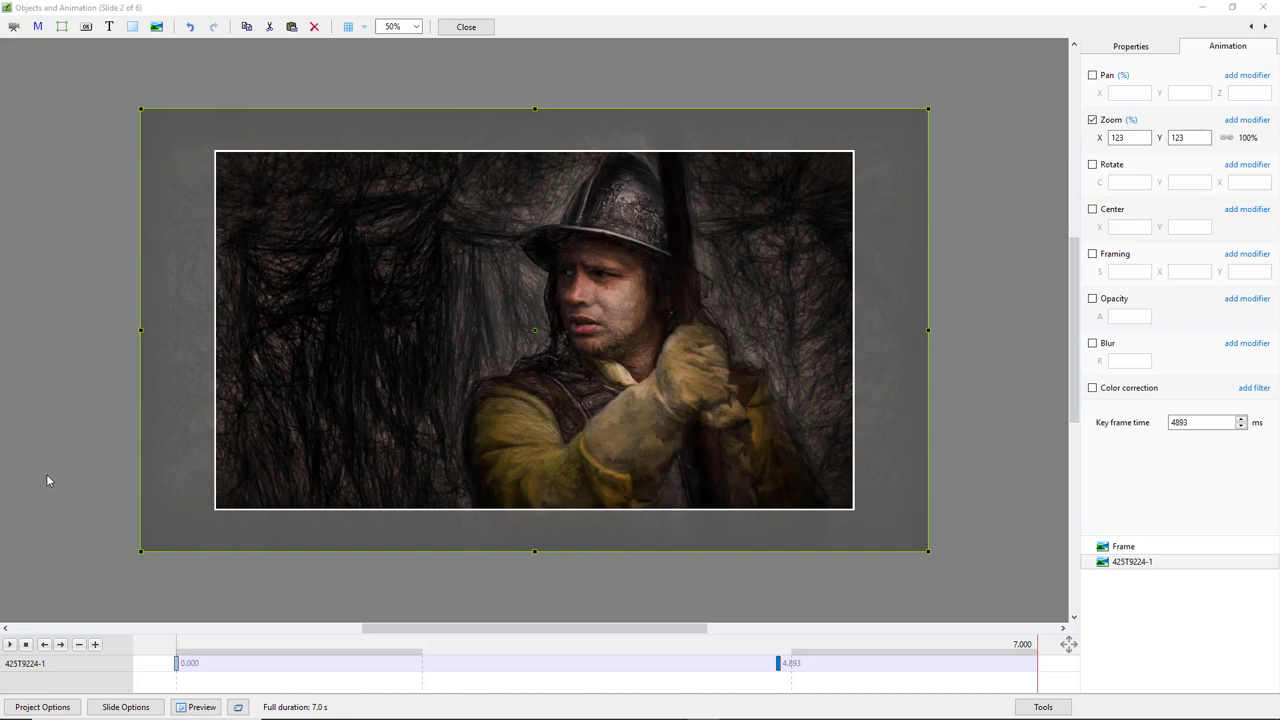
Step: Close the Objects and Animation editor
left_click(466, 27)
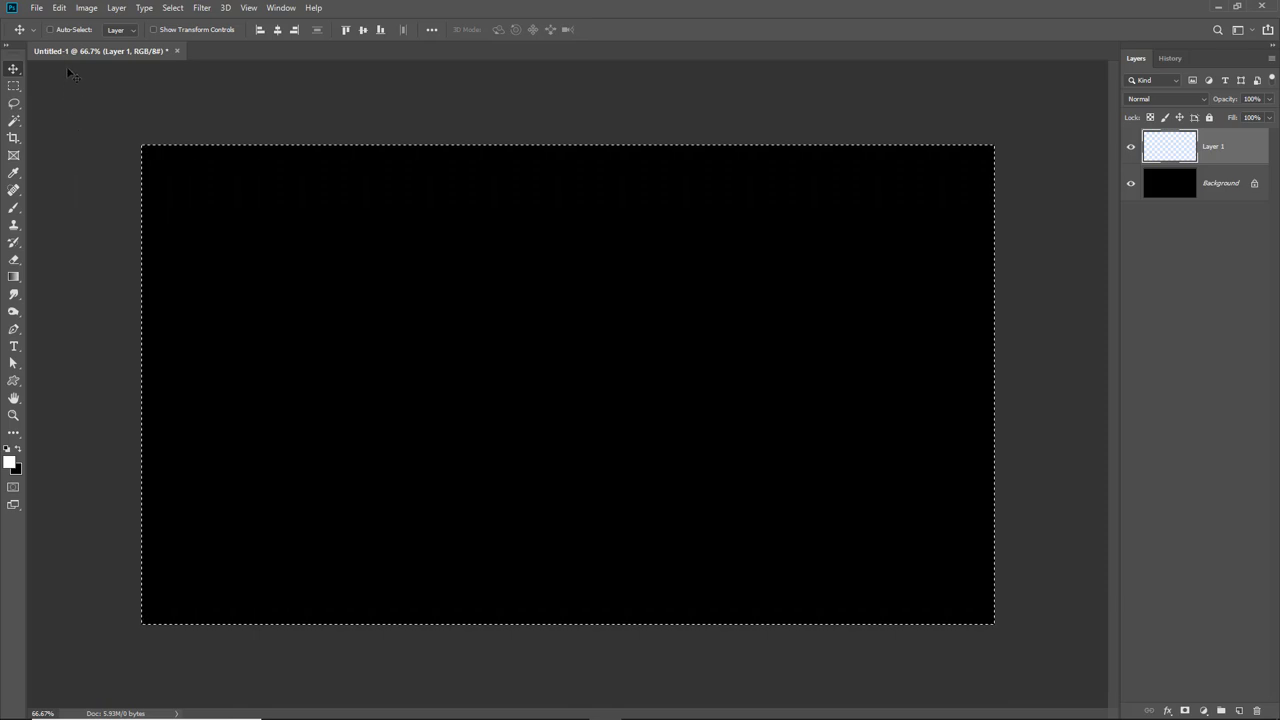
Step: Stroke the canvas selection on Layer 1 with a 1 px white inside border
left_click(58, 8)
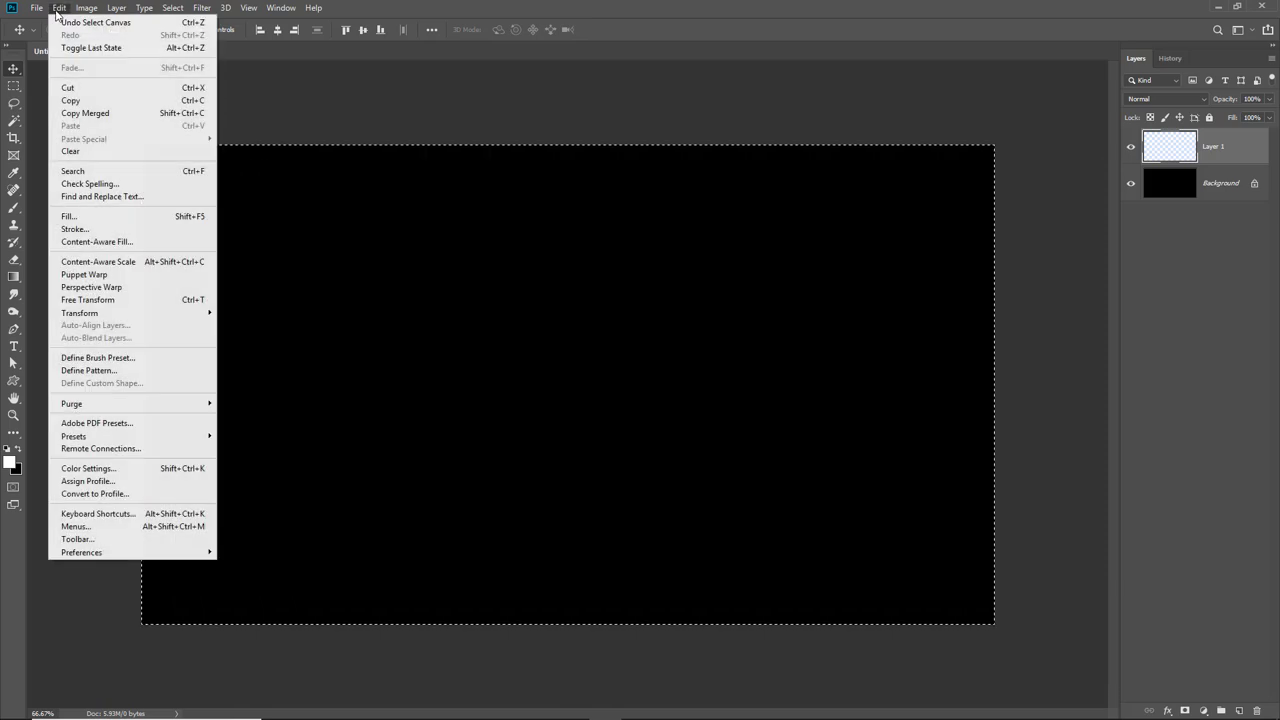
left_click(72, 229)
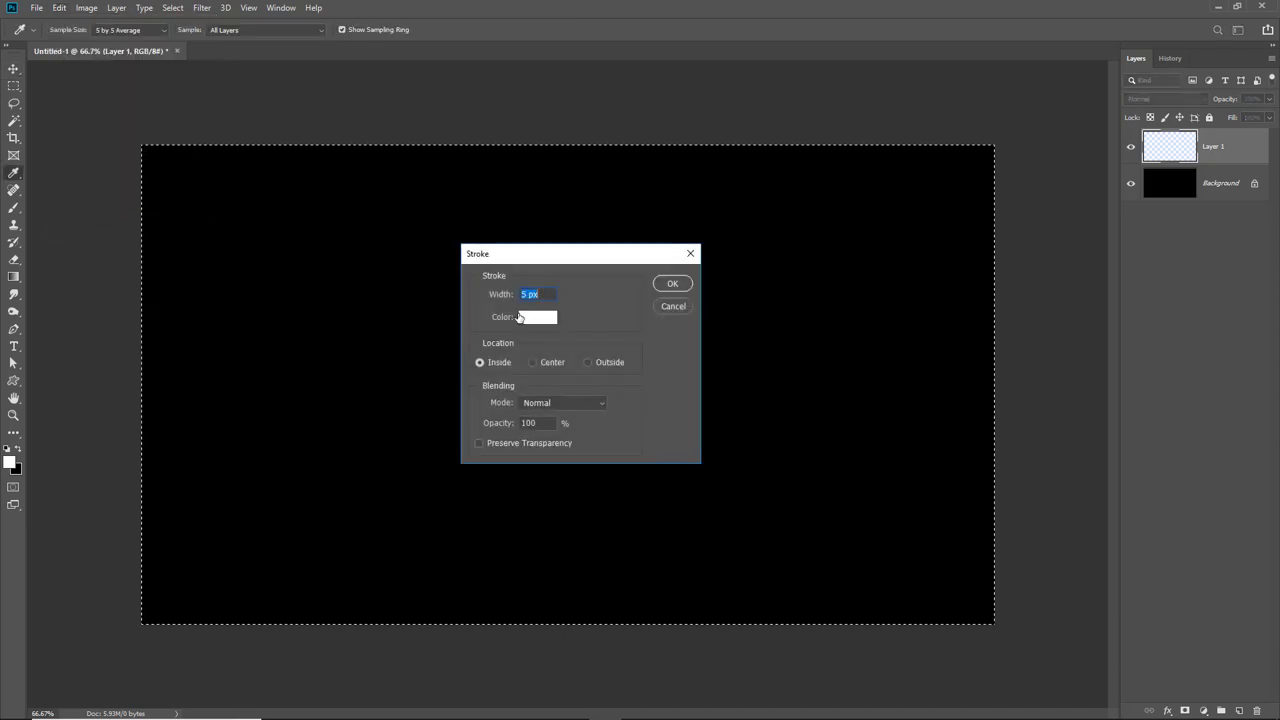
left_click(526, 292)
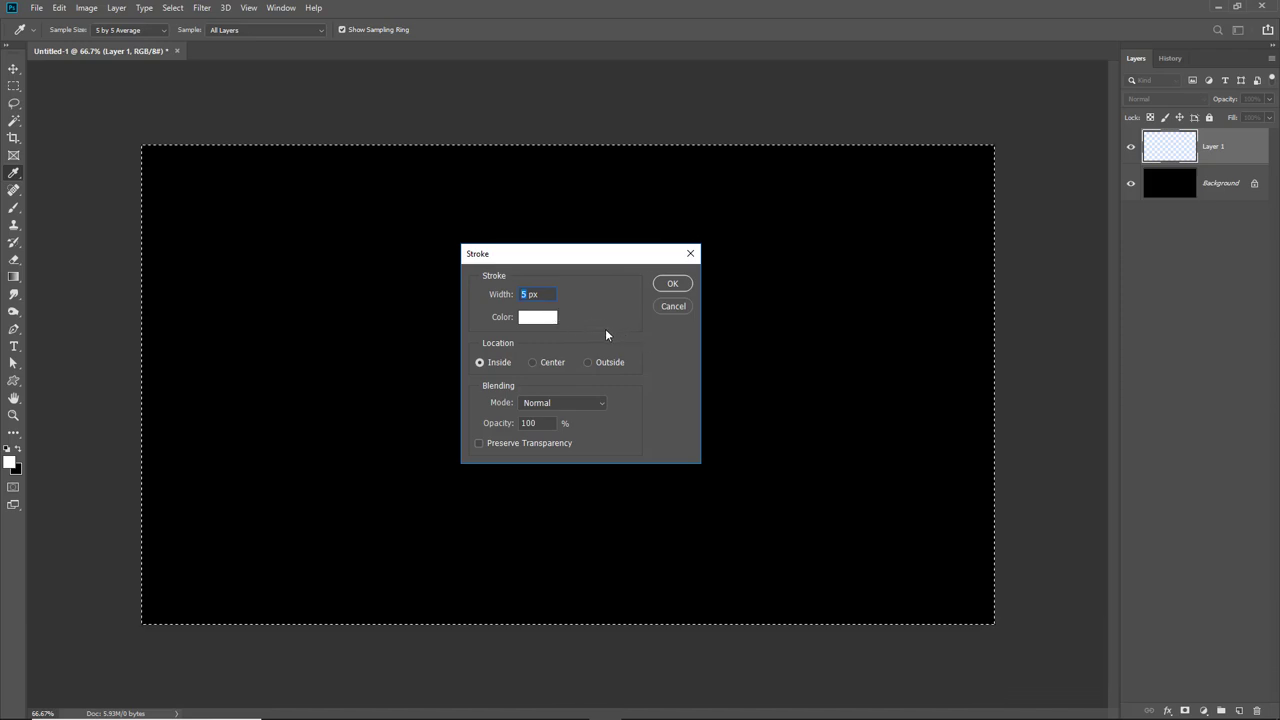
type("1")
left_click(672, 283)
Step: Delete the black Background layer and deselect the canvas
key("v")
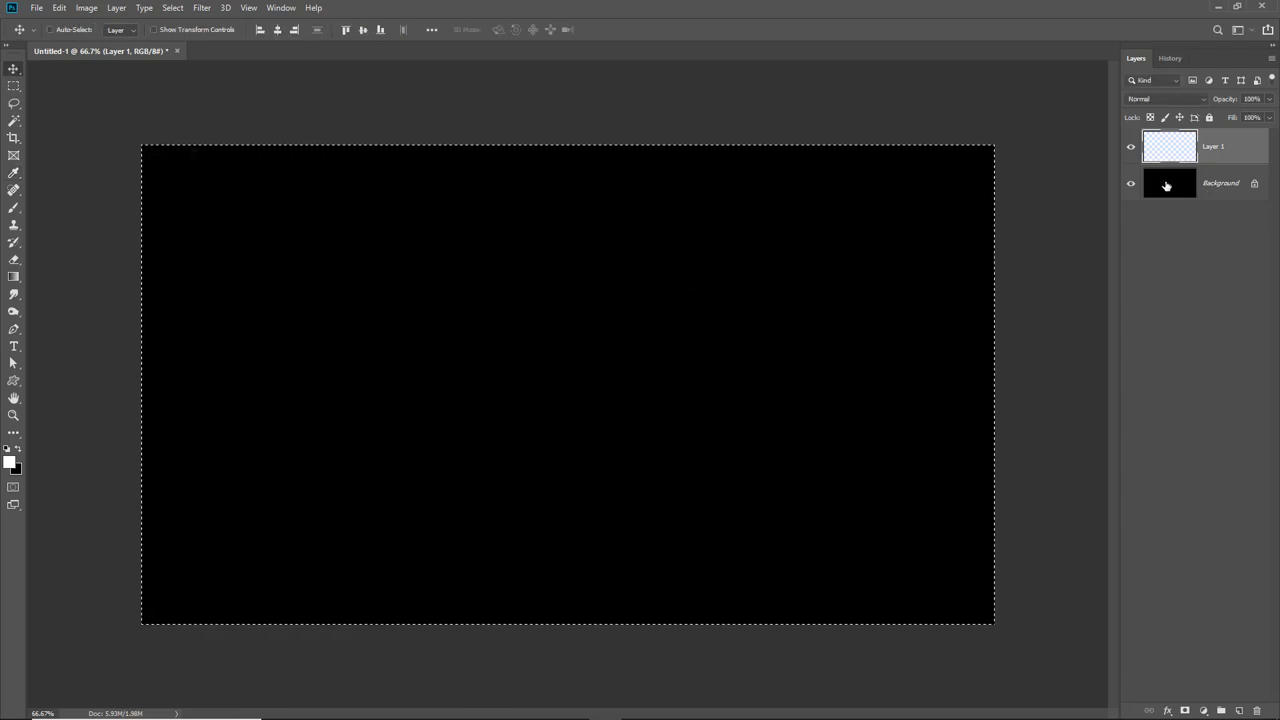
left_click_drag(1164, 182, 1257, 710)
key("ctrl+d")
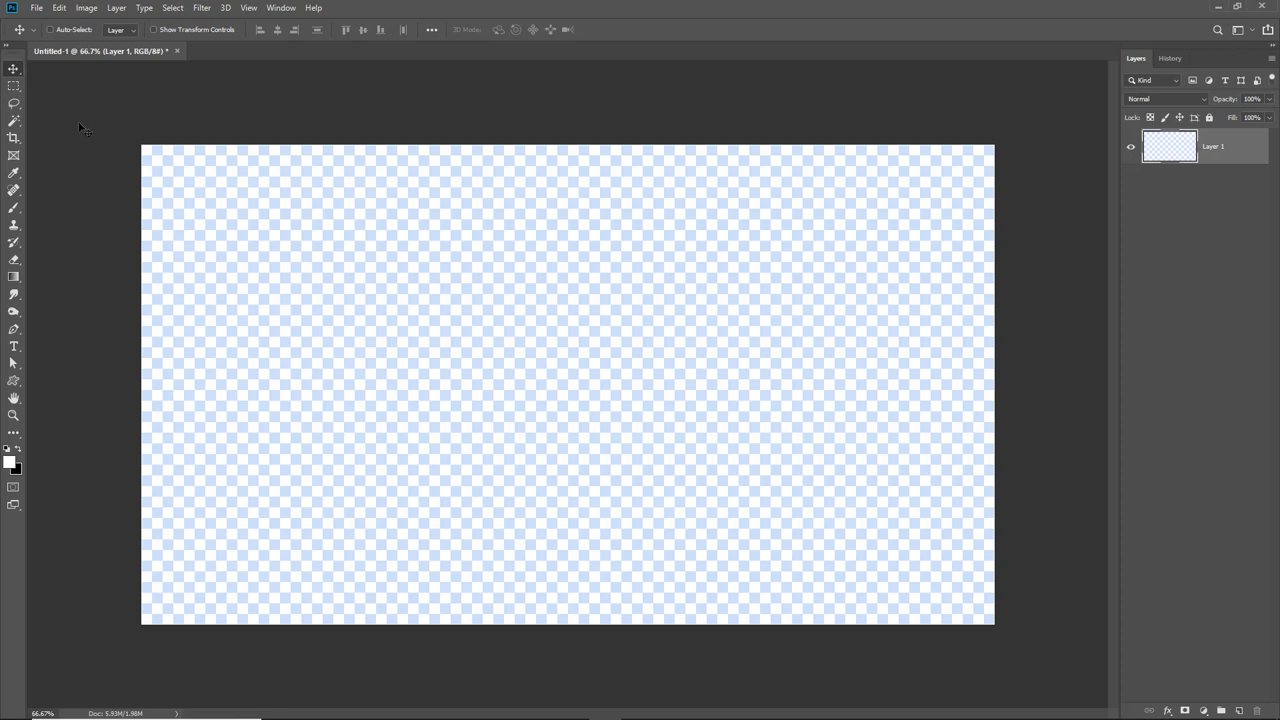
Step: Save the transparent border as a PNG, overwriting Frame.png in the Thin Line folder
left_click(36, 8)
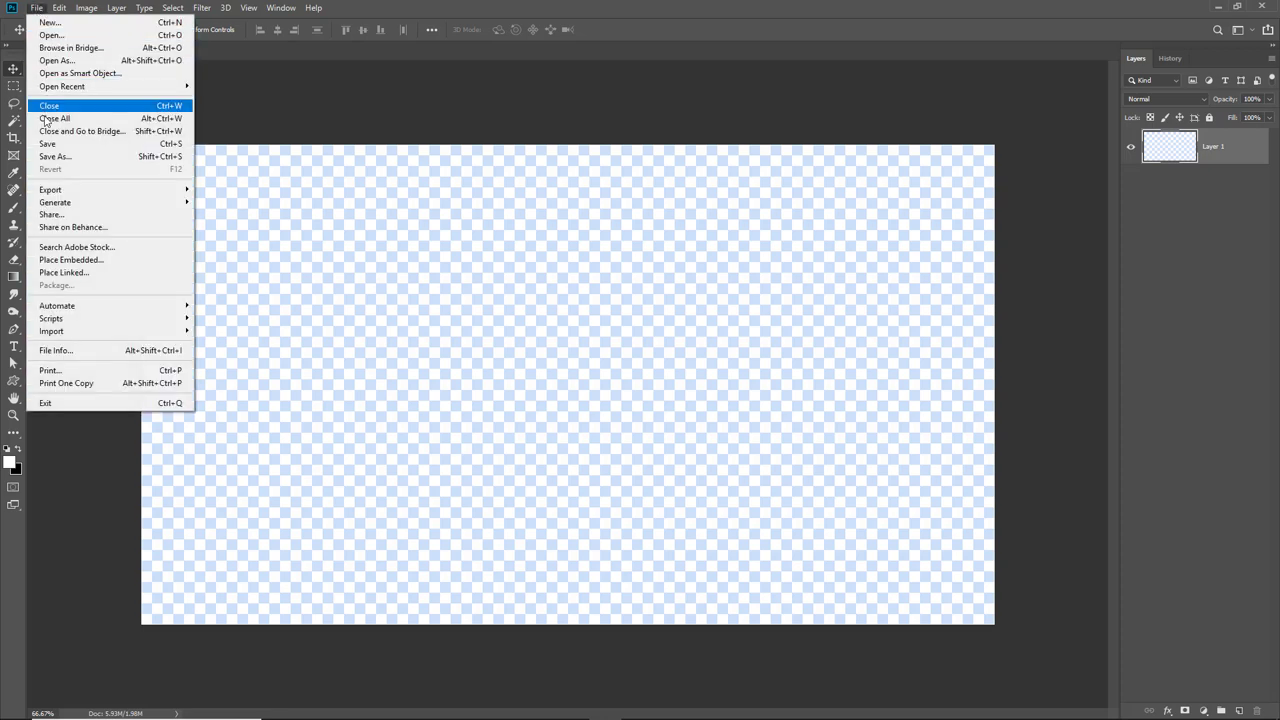
left_click(46, 158)
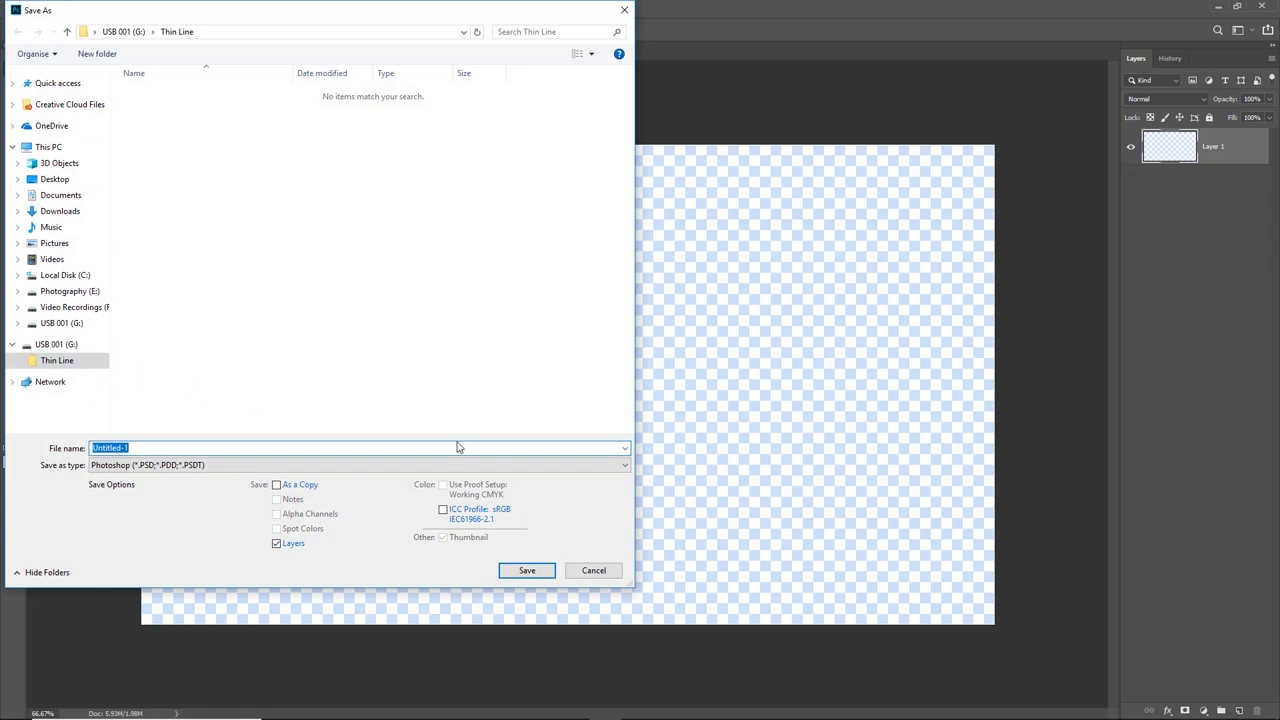
left_click(622, 466)
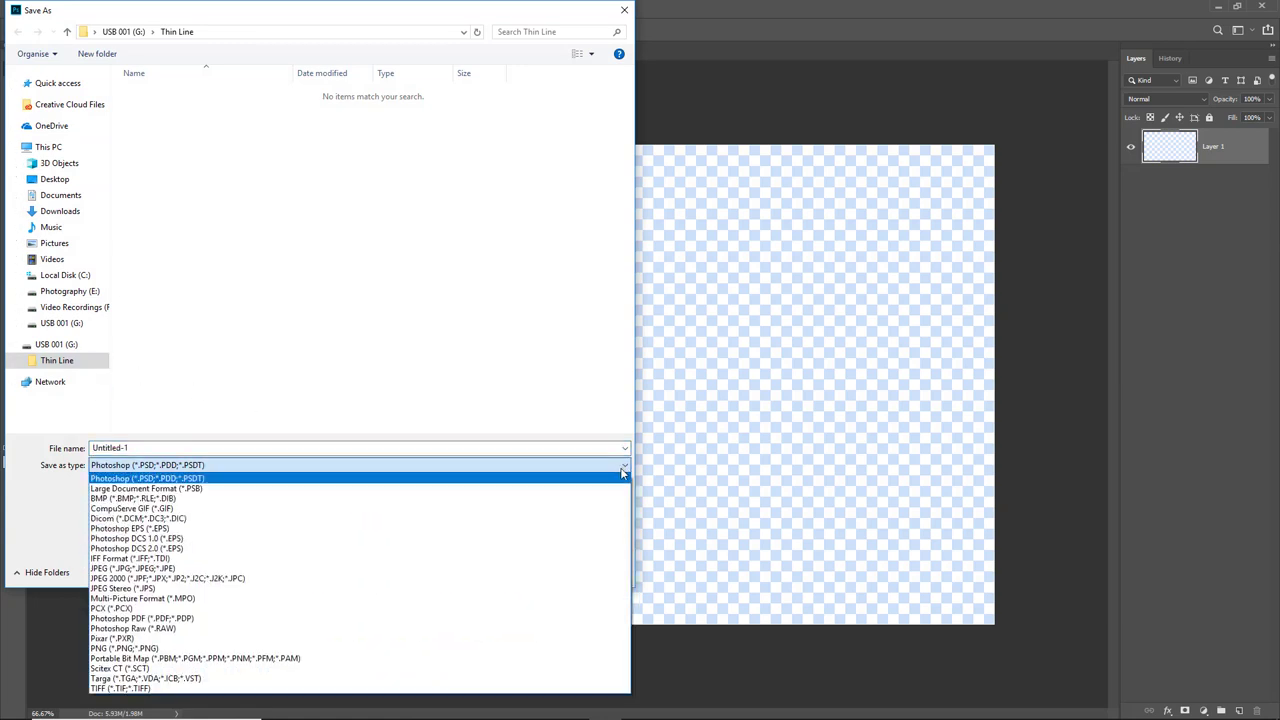
left_click(561, 650)
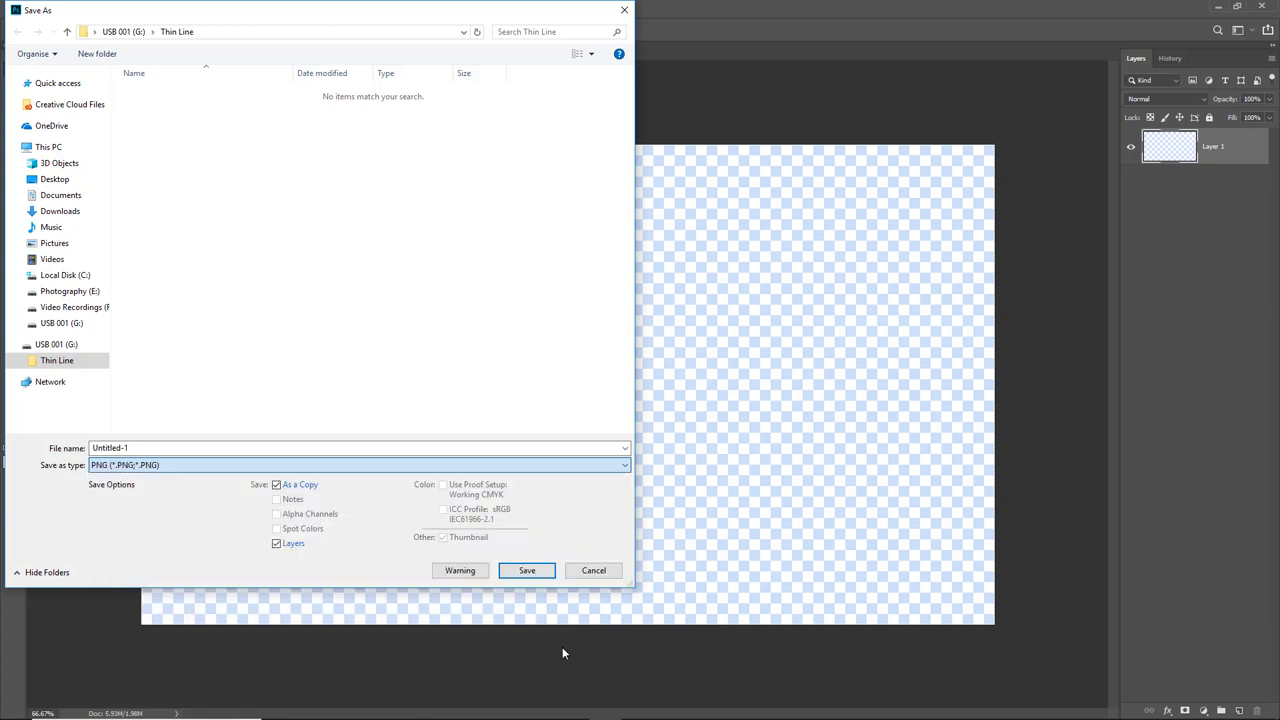
left_click(141, 96)
left_click(526, 571)
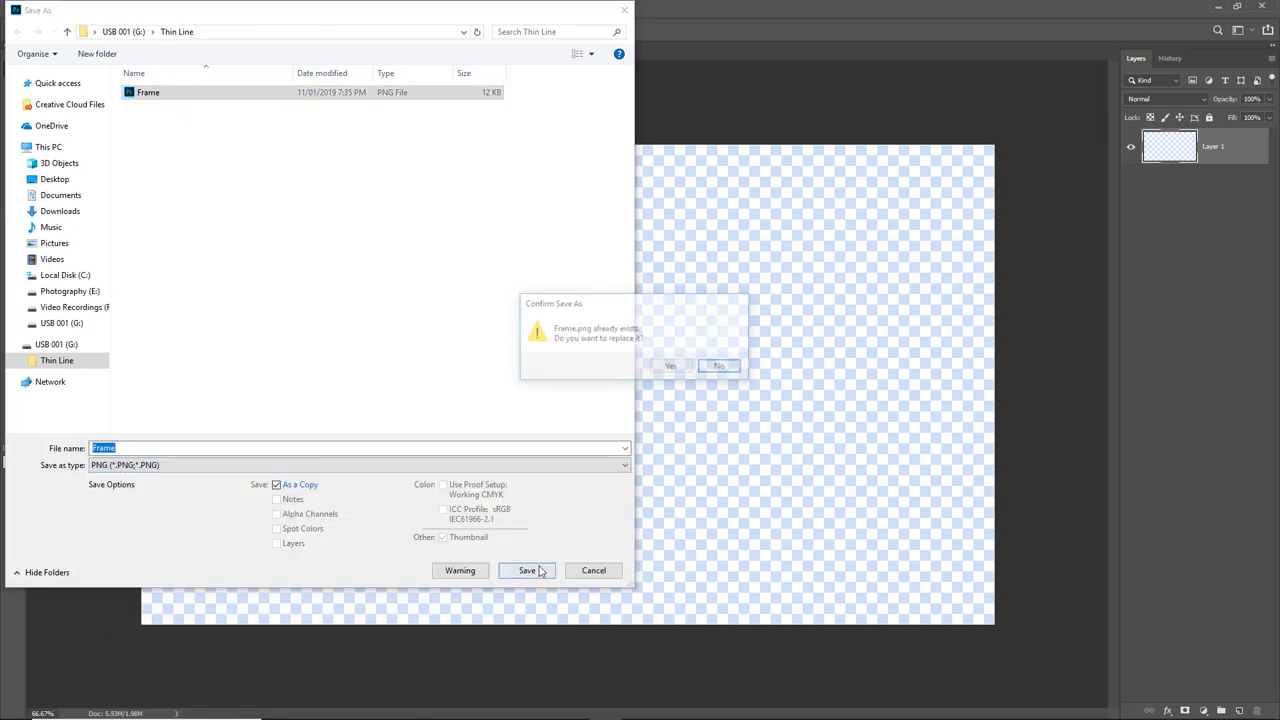
left_click(669, 368)
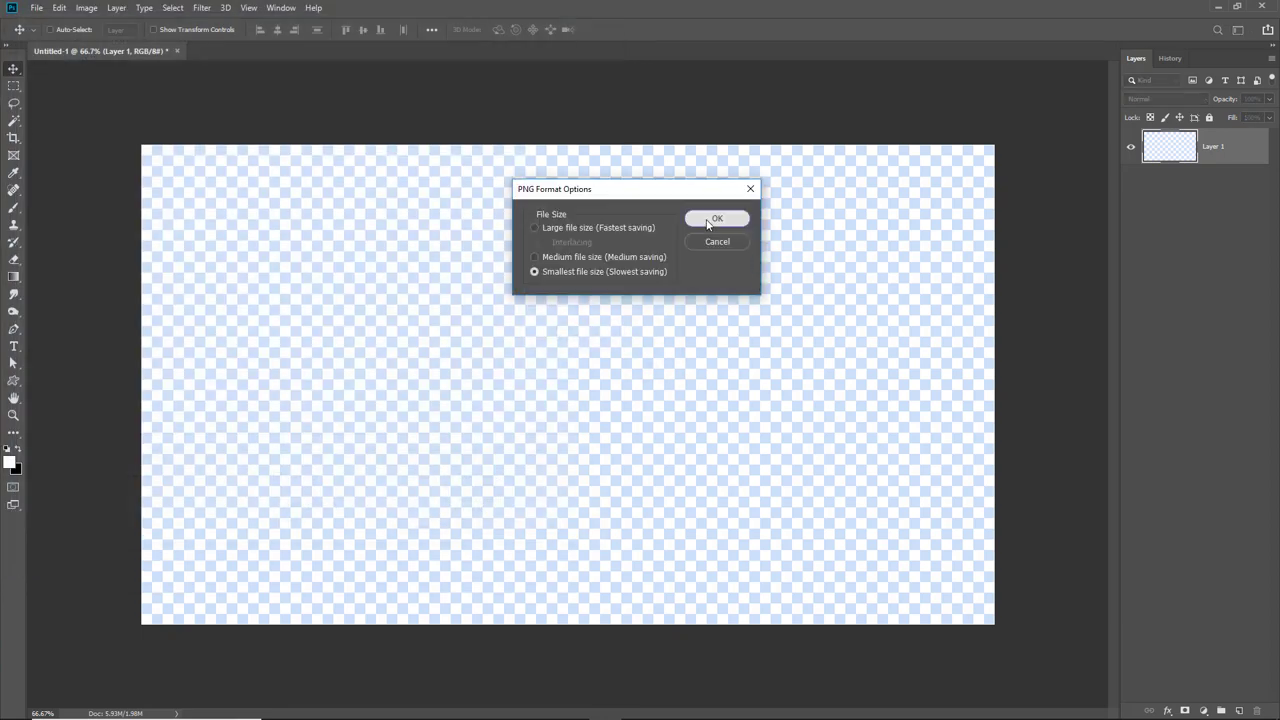
left_click(716, 220)
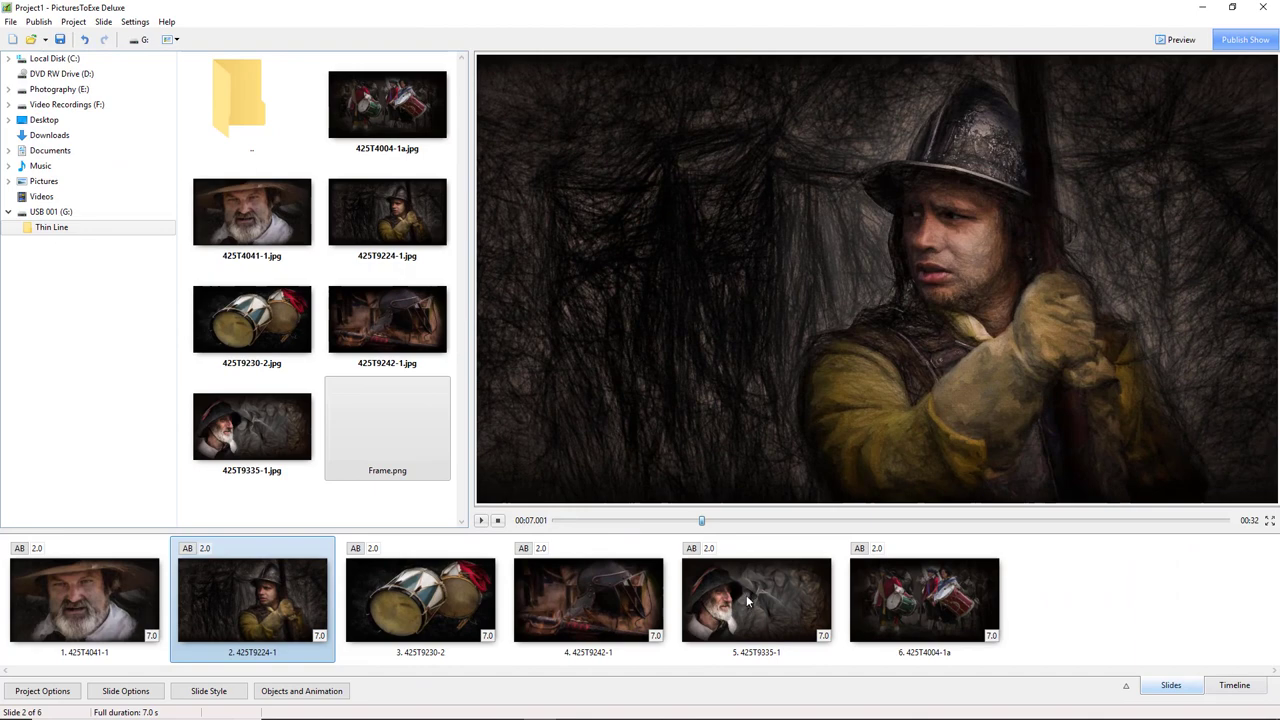
Step: Open slide 5 in Objects and Animation and deselect its Frame overlay
left_click(750, 600)
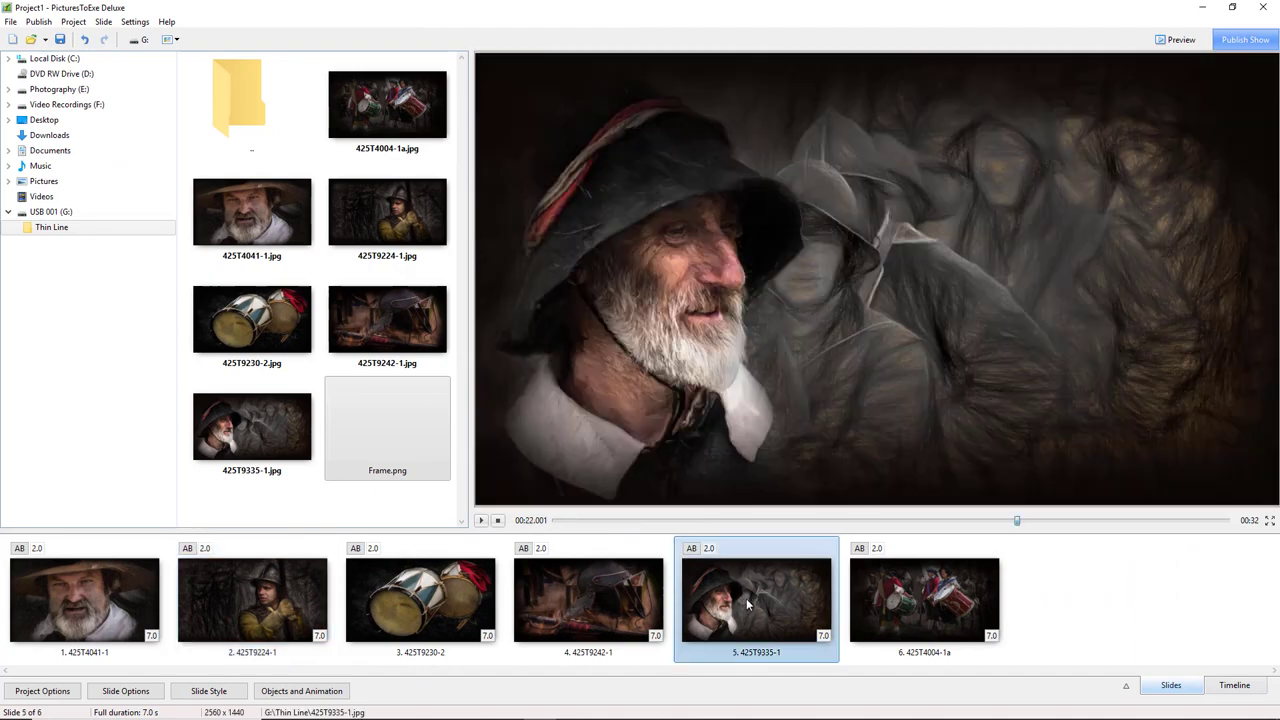
left_click(302, 691)
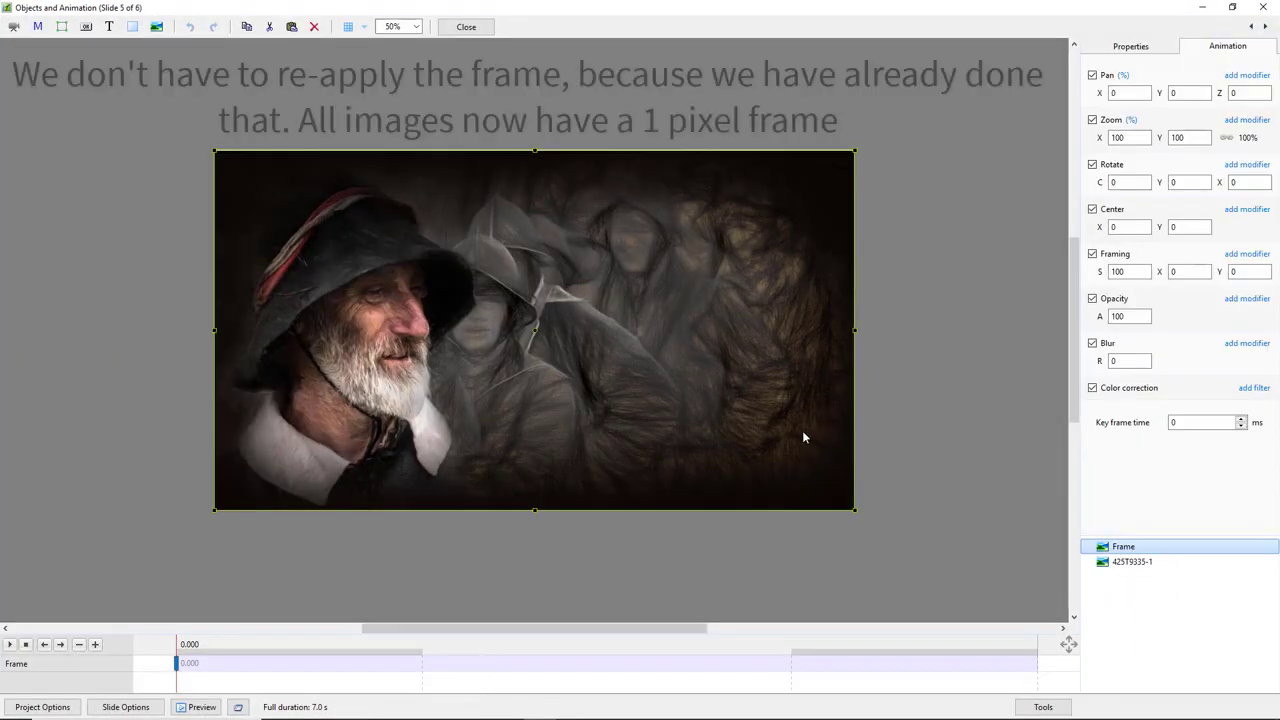
left_click(926, 220)
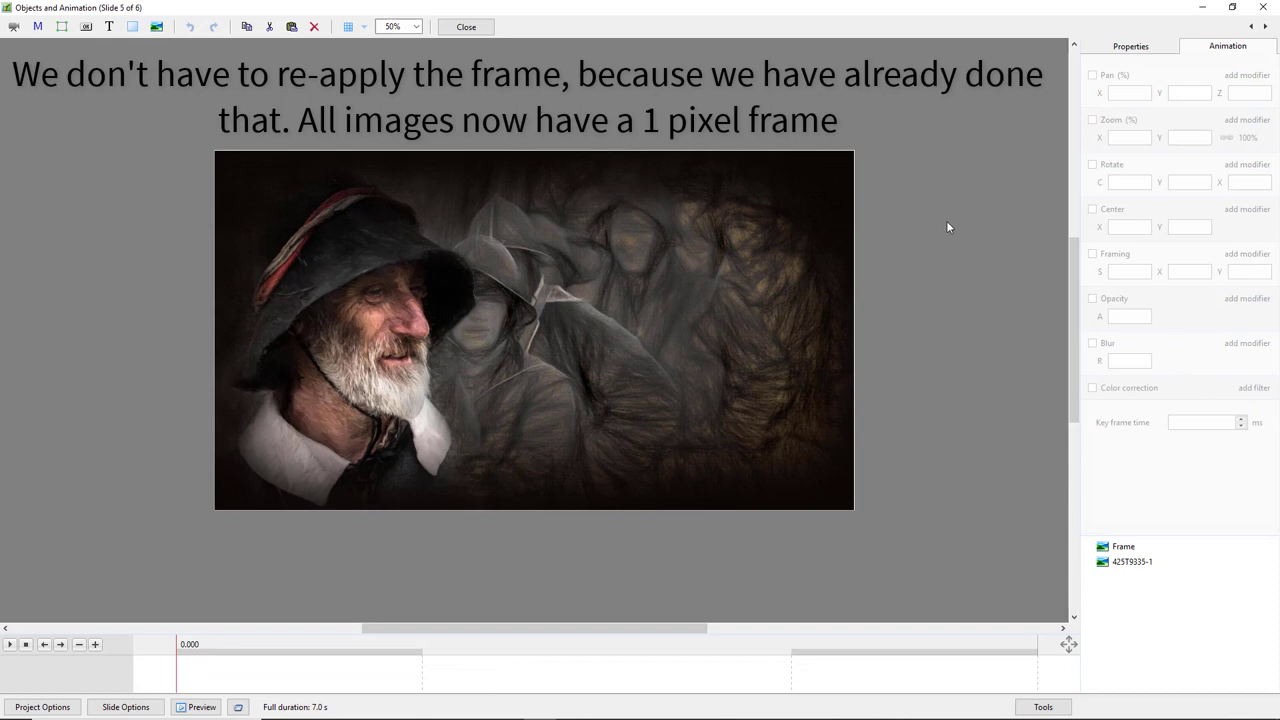
Step: Step back through slides 4, 3 and 2, deselecting each object to check the frame
left_click(1249, 28)
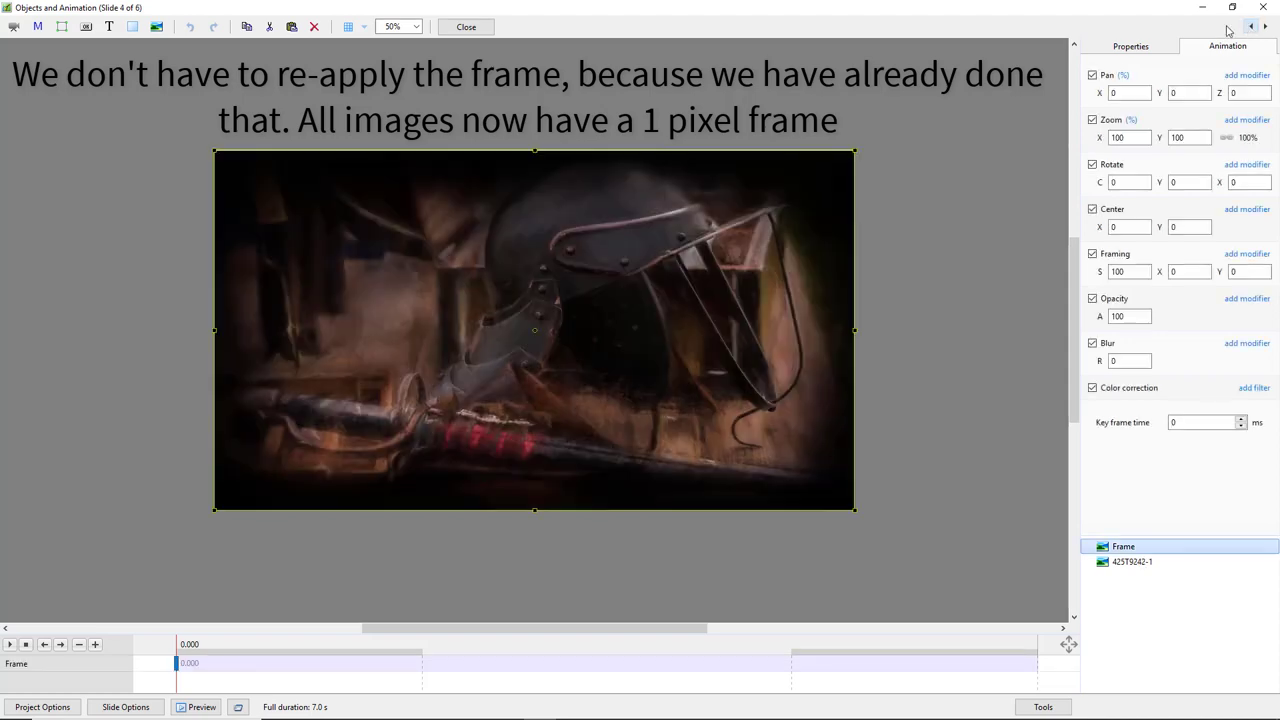
left_click(1000, 120)
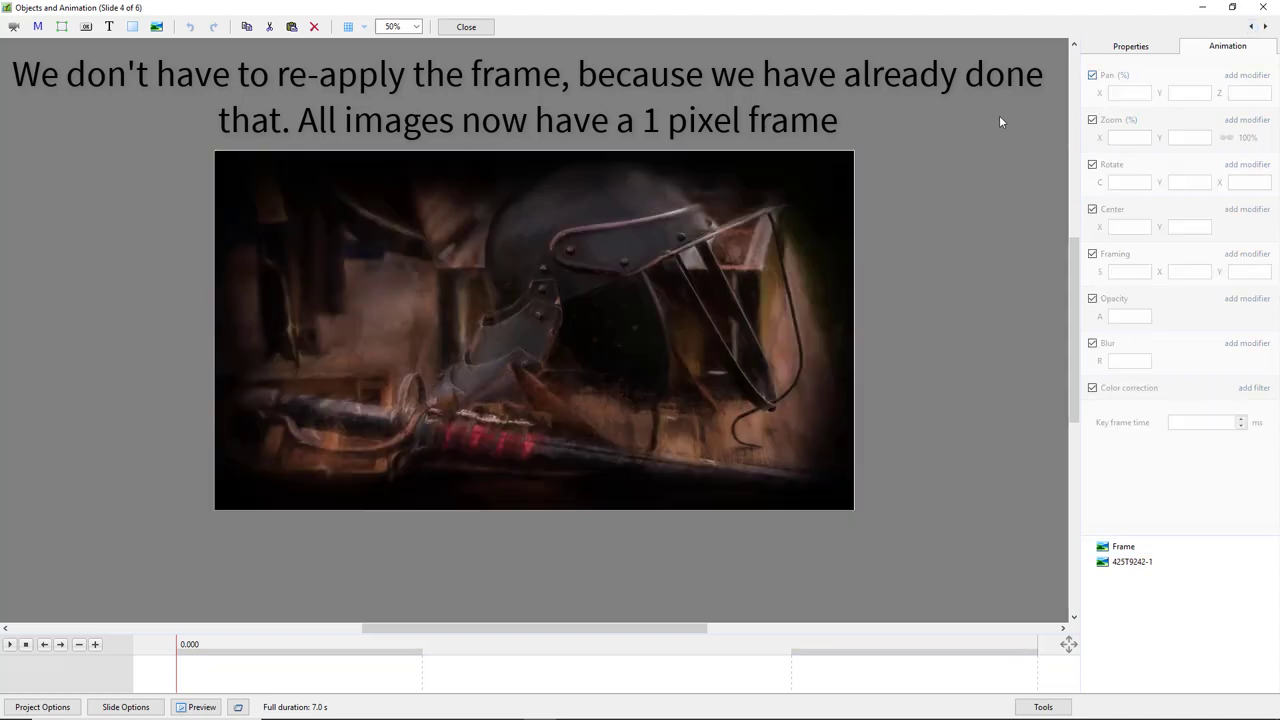
left_click(1251, 27)
left_click(995, 139)
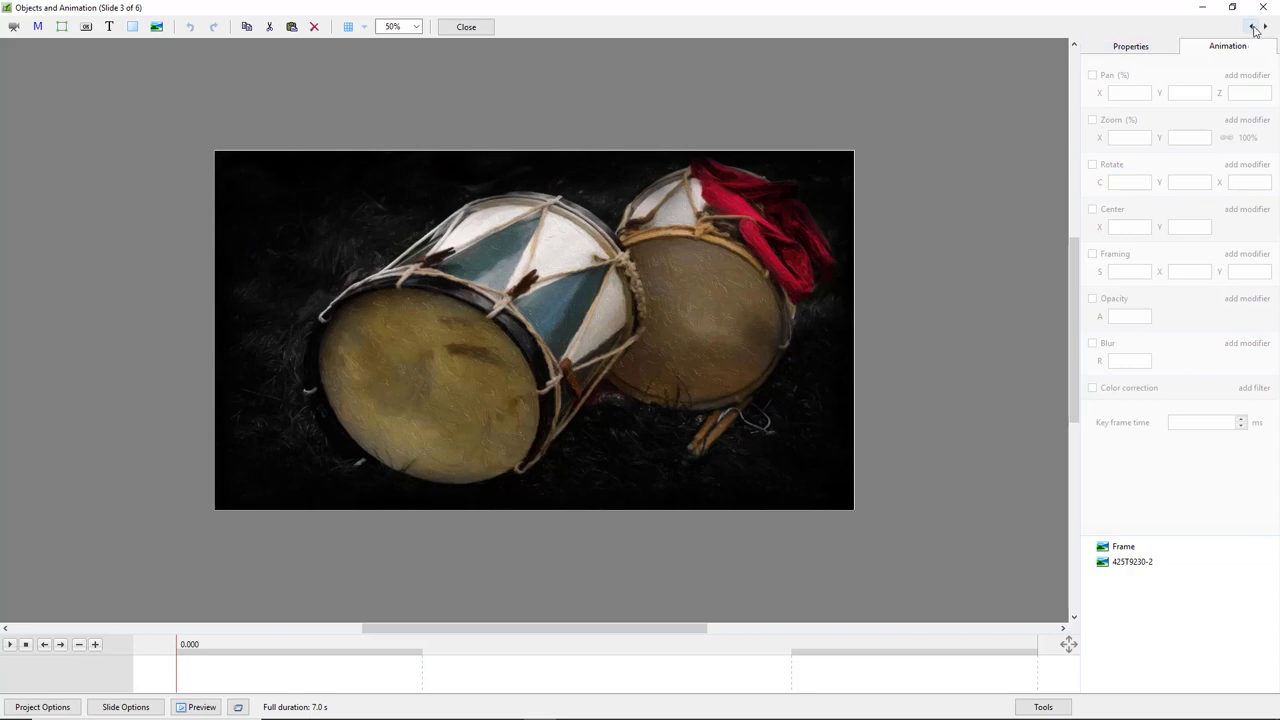
left_click(1251, 27)
left_click(982, 140)
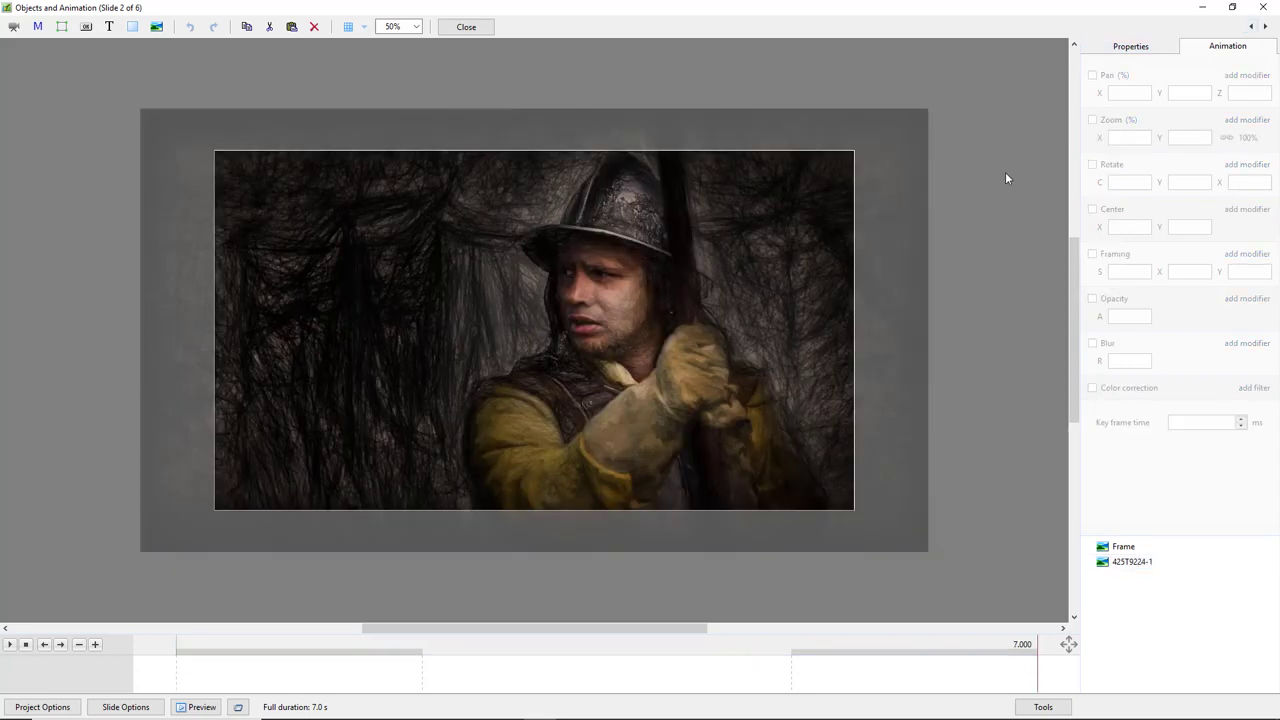
Step: Step back to slide 1 and deselect its Frame overlay
left_click(1251, 27)
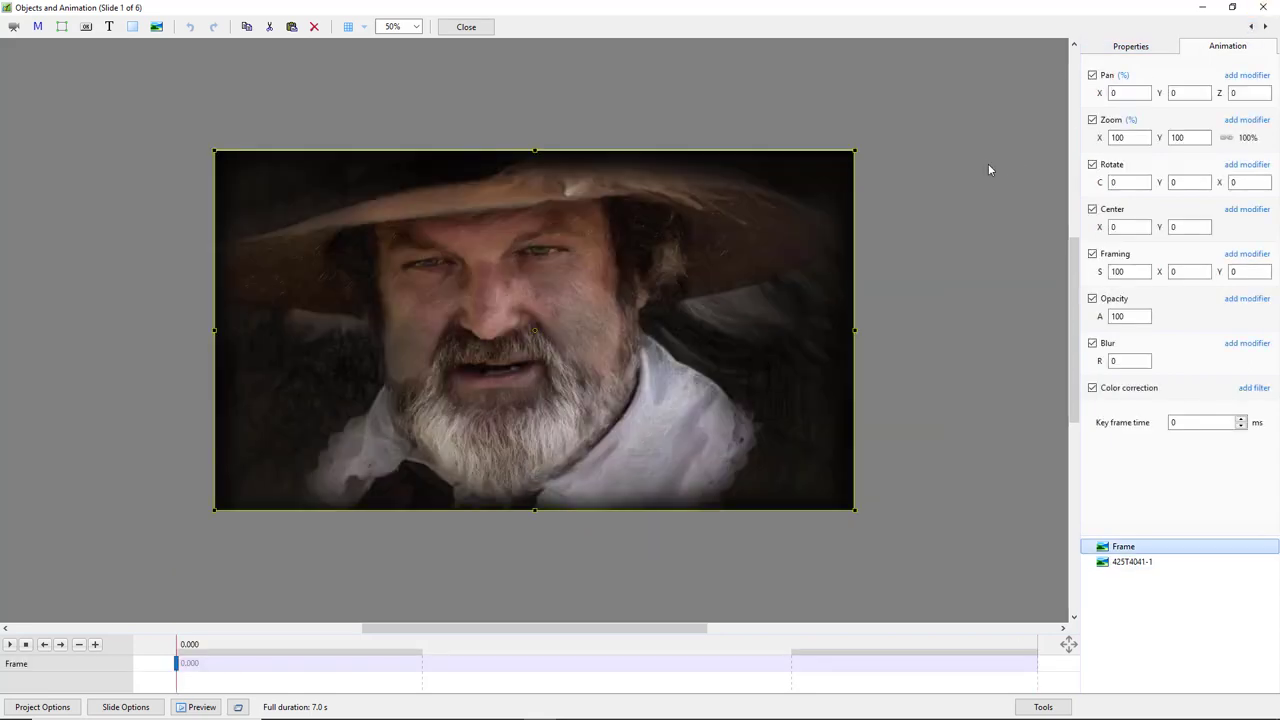
left_click(980, 170)
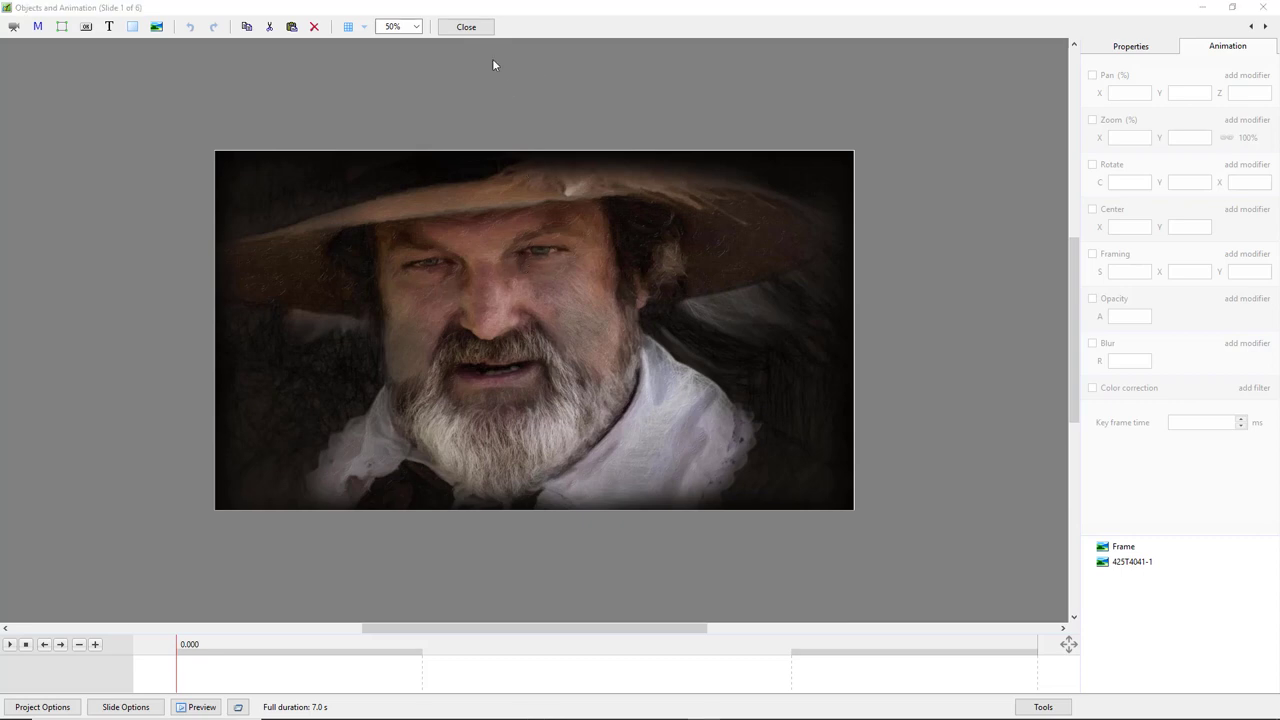
Step: Close the object editor and preview slide 1 from the slide strip
left_click(466, 27)
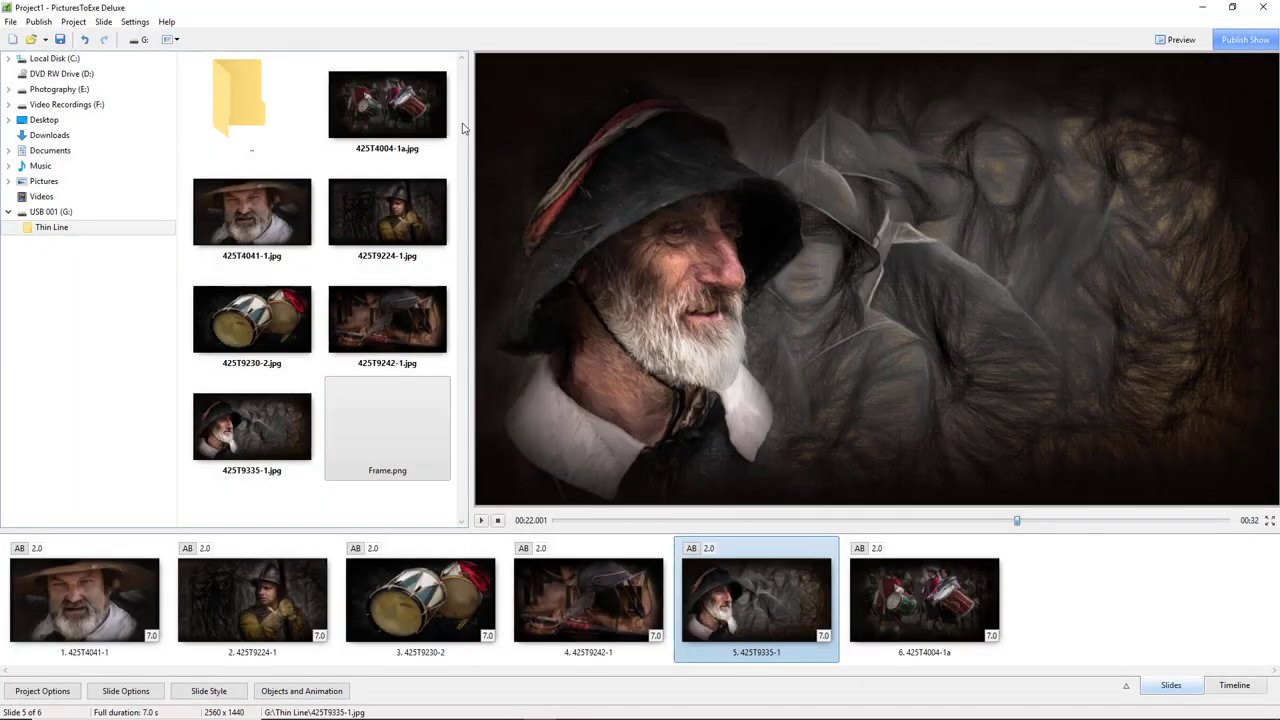
left_click(123, 594)
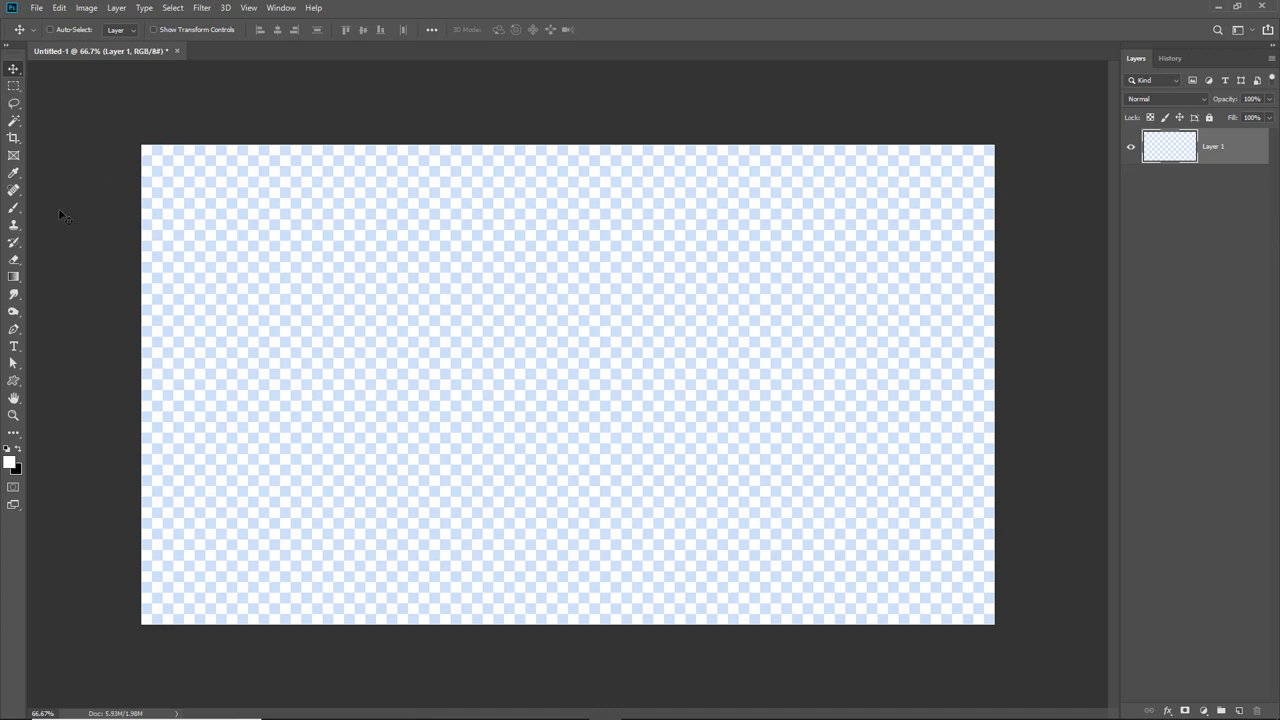
Step: Select the whole canvas and stroke it with a 1 px #939393 grey inside border
key("ctrl+a")
left_click(59, 8)
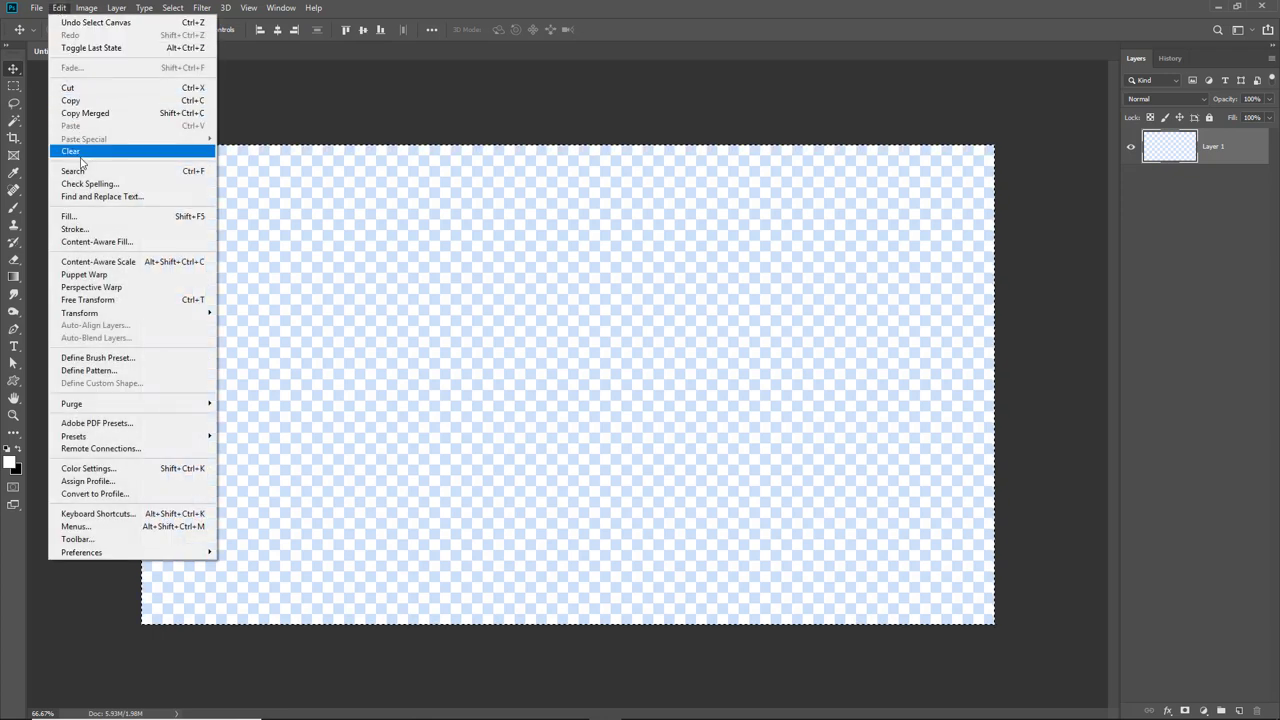
left_click(80, 229)
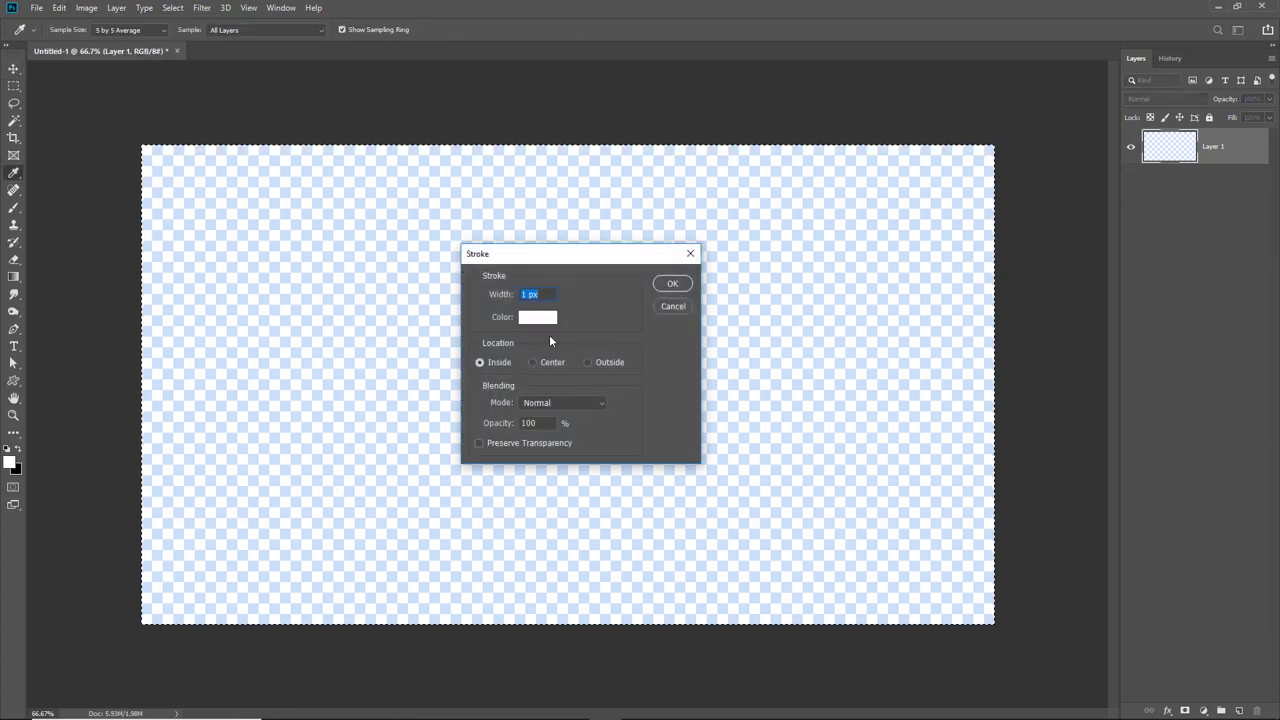
left_click(538, 319)
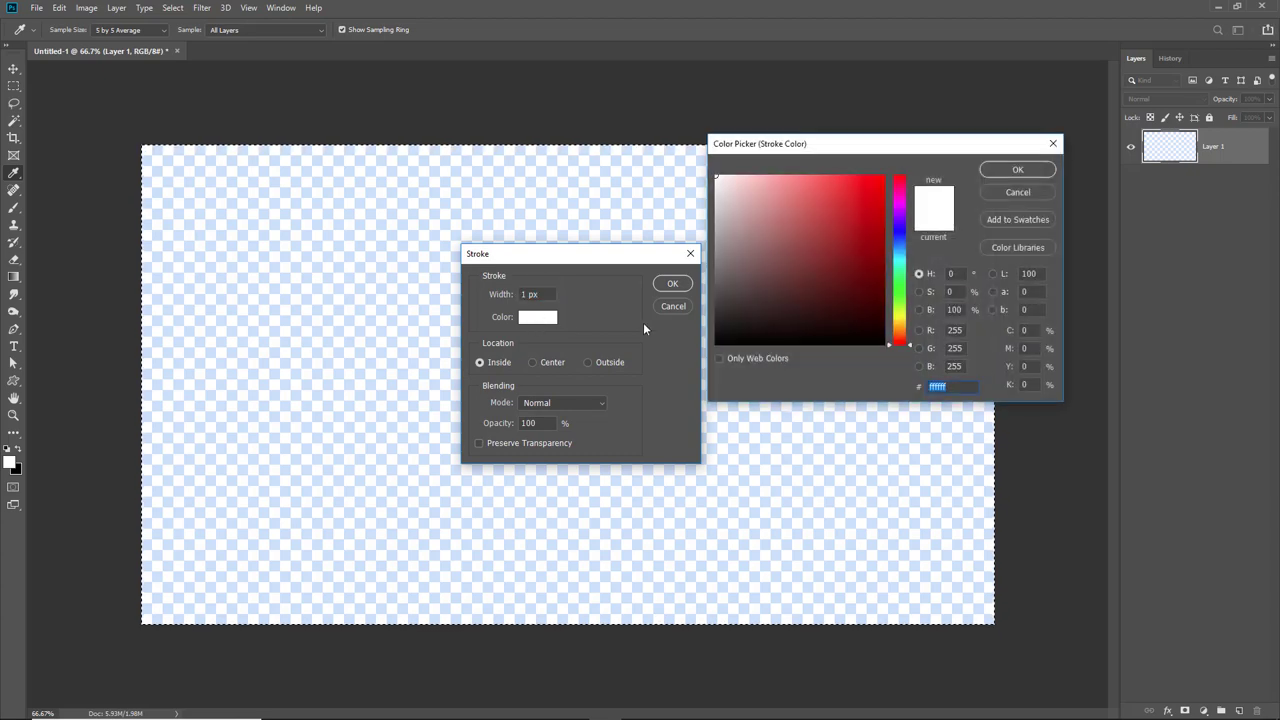
left_click(717, 244)
left_click_drag(717, 244, 714, 247)
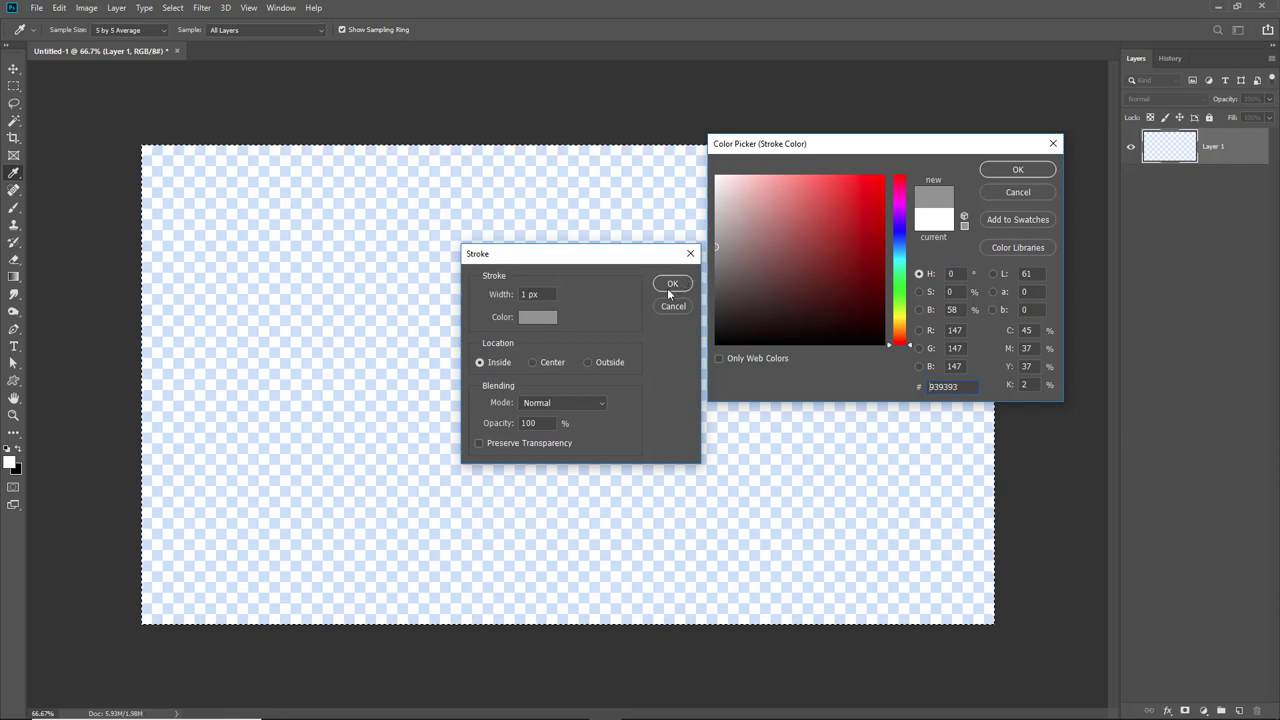
left_click(1013, 170)
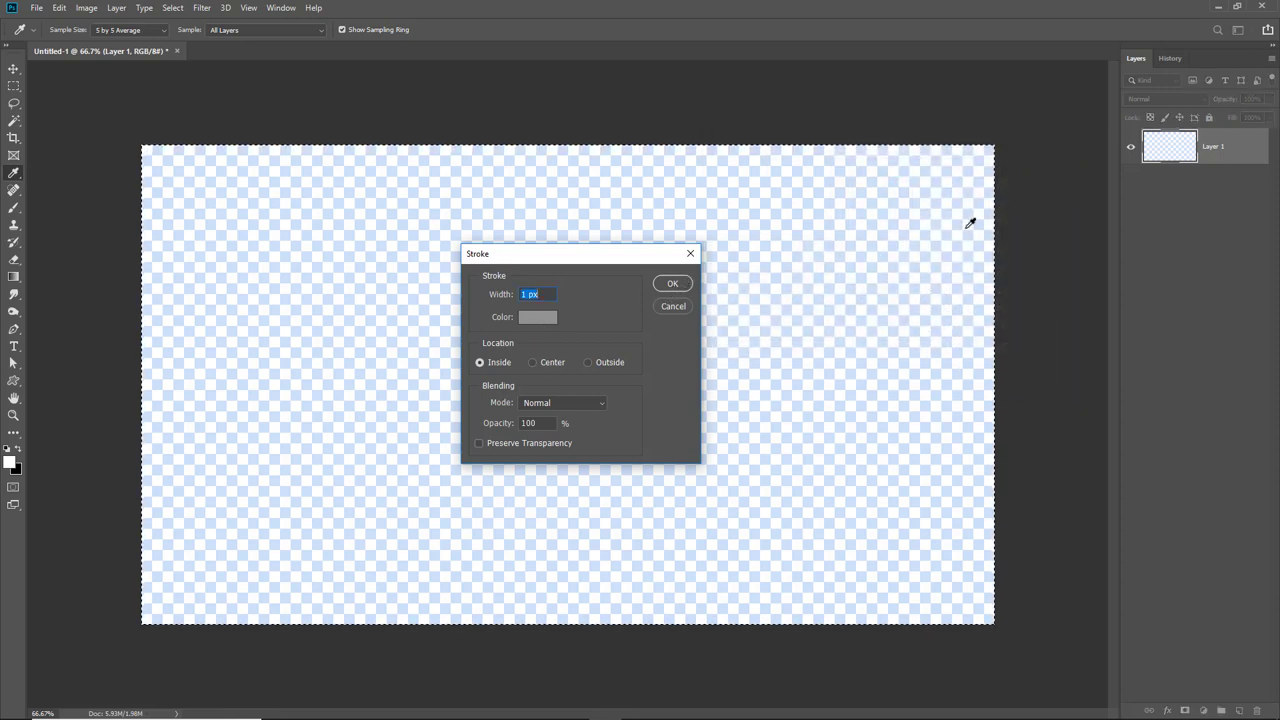
left_click(669, 284)
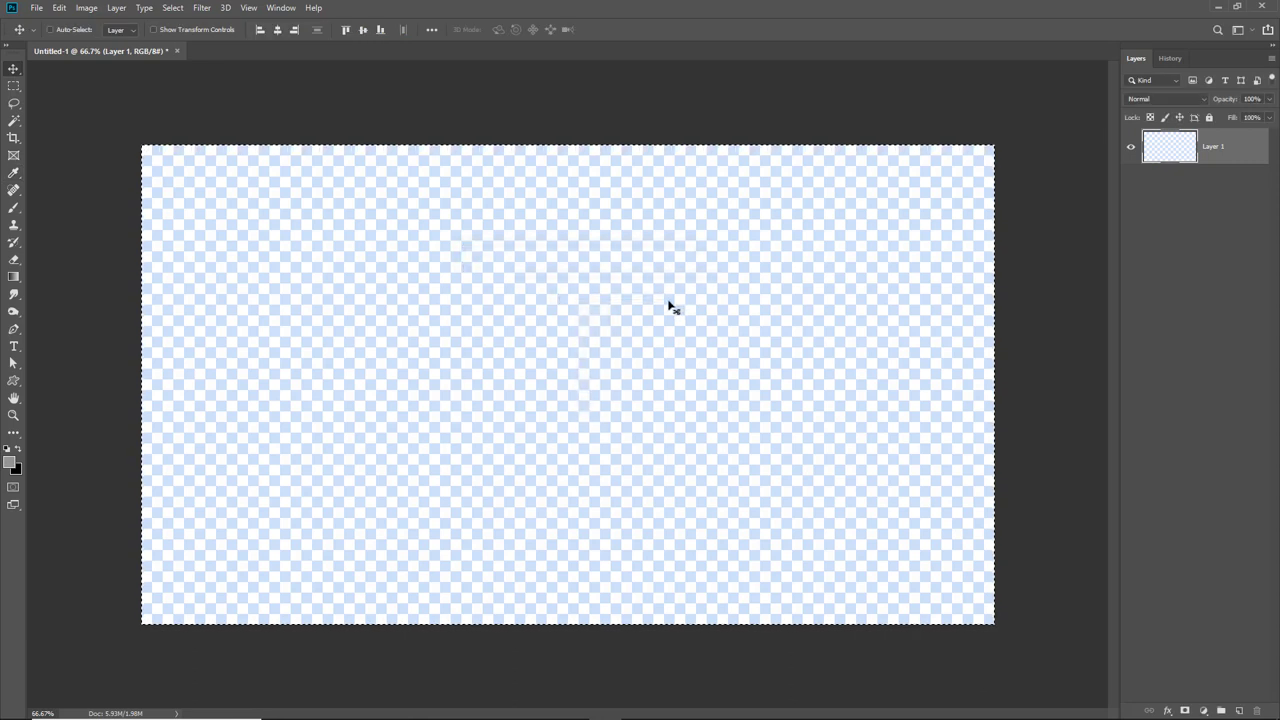